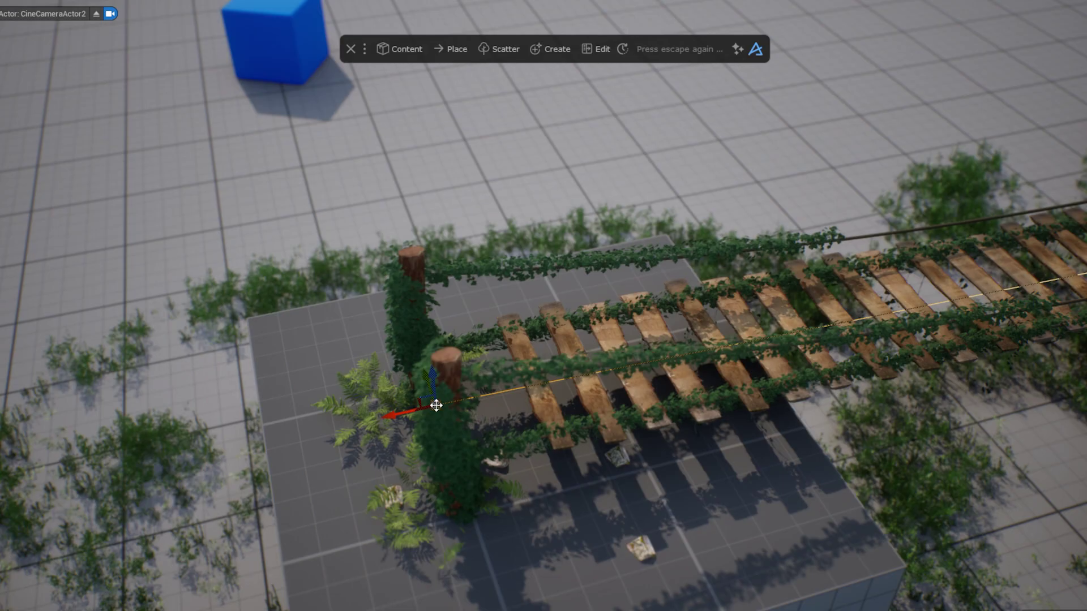
pyautogui.moveTo(410, 408); pyautogui.dragTo(529, 382)
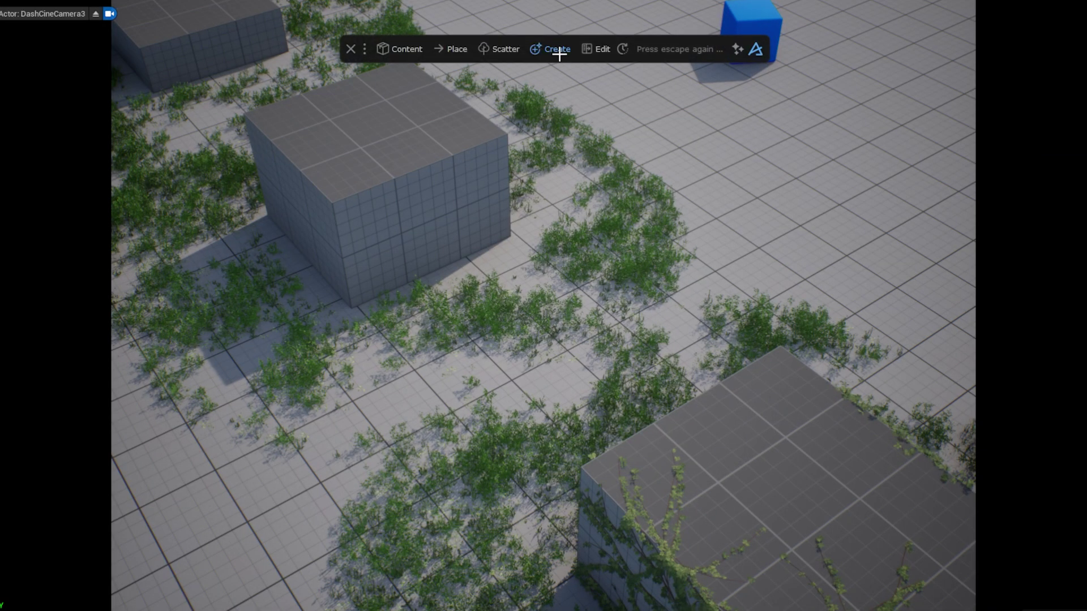
# Draw a straight curve from the top of the near block to the top of the far block with Draw Curves.
pyautogui.click(557, 47)
pyautogui.click(558, 309)
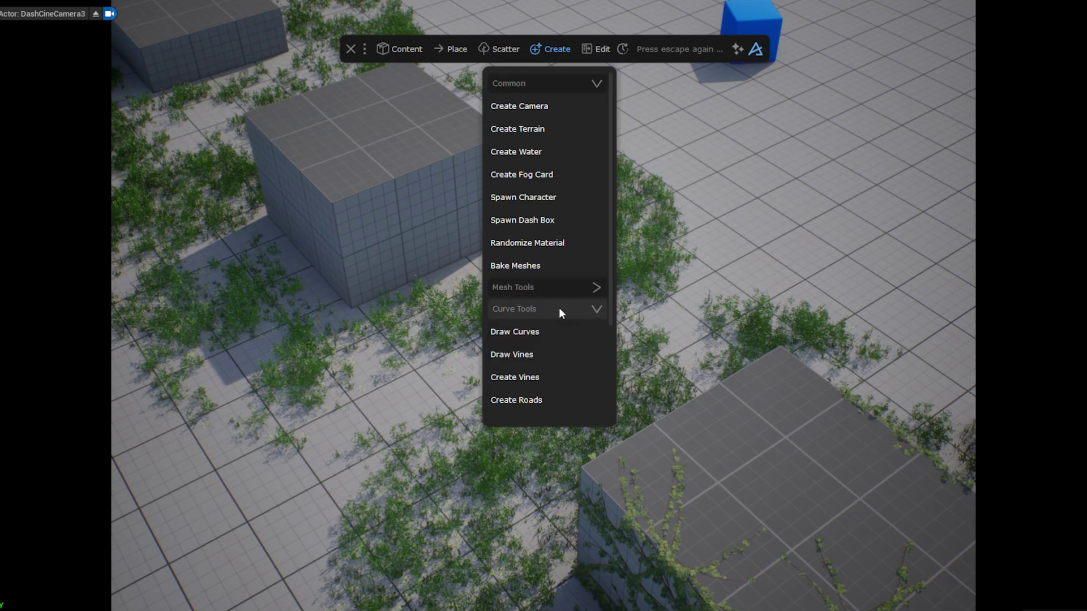
pyautogui.click(561, 335)
pyautogui.moveTo(801, 80); pyautogui.dragTo(1007, 95)
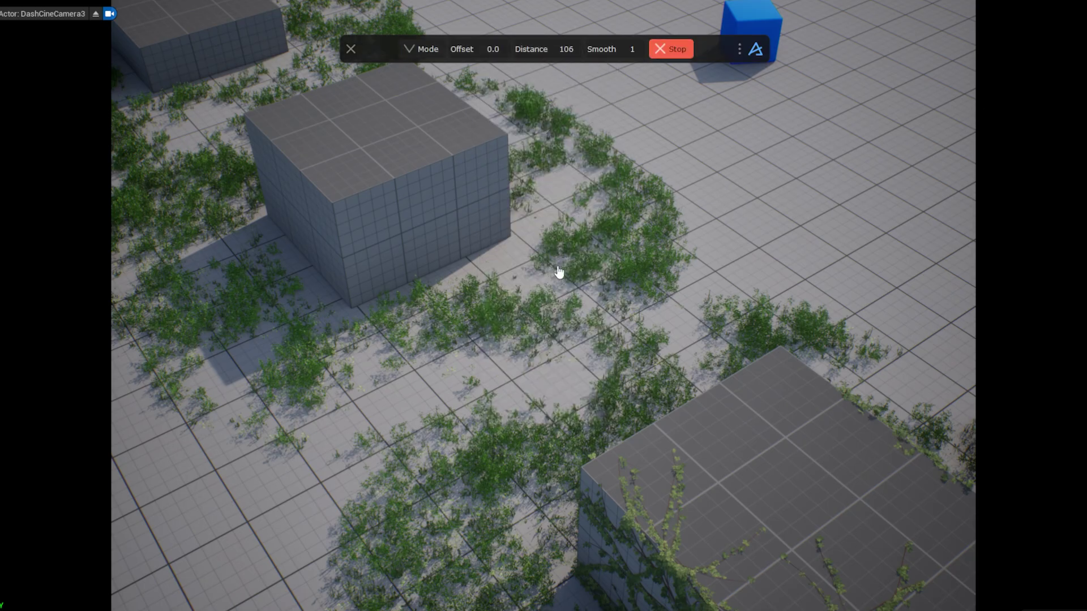
pyautogui.moveTo(722, 445); pyautogui.dragTo(378, 159)
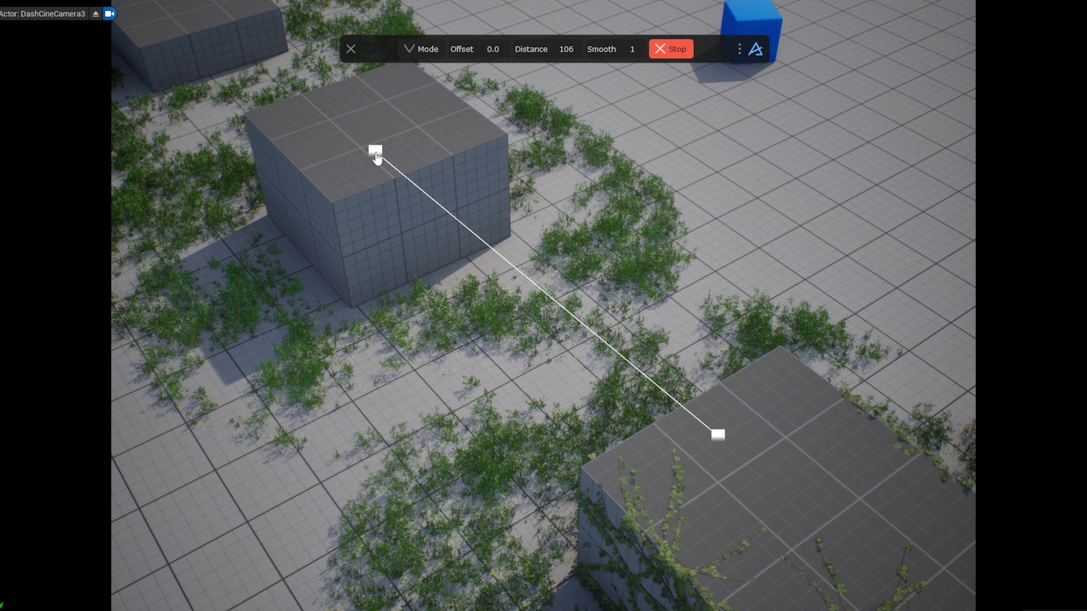
pyautogui.press('Escape')
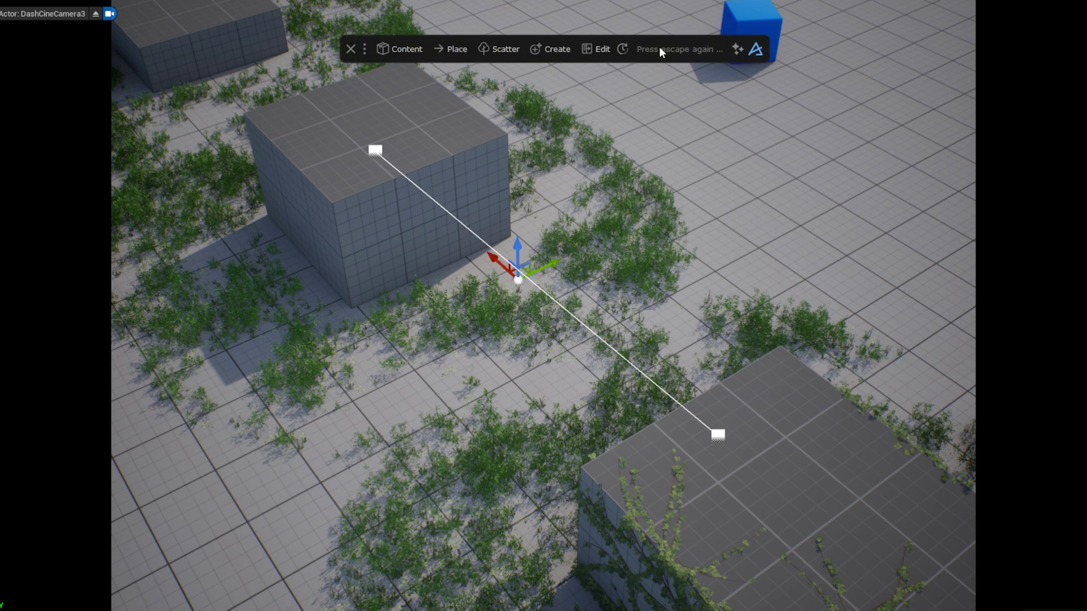
# Scatter the three wooden slab assets from the Quixel (old) library on the selected curve.
pyautogui.click(415, 54)
pyautogui.click(414, 79)
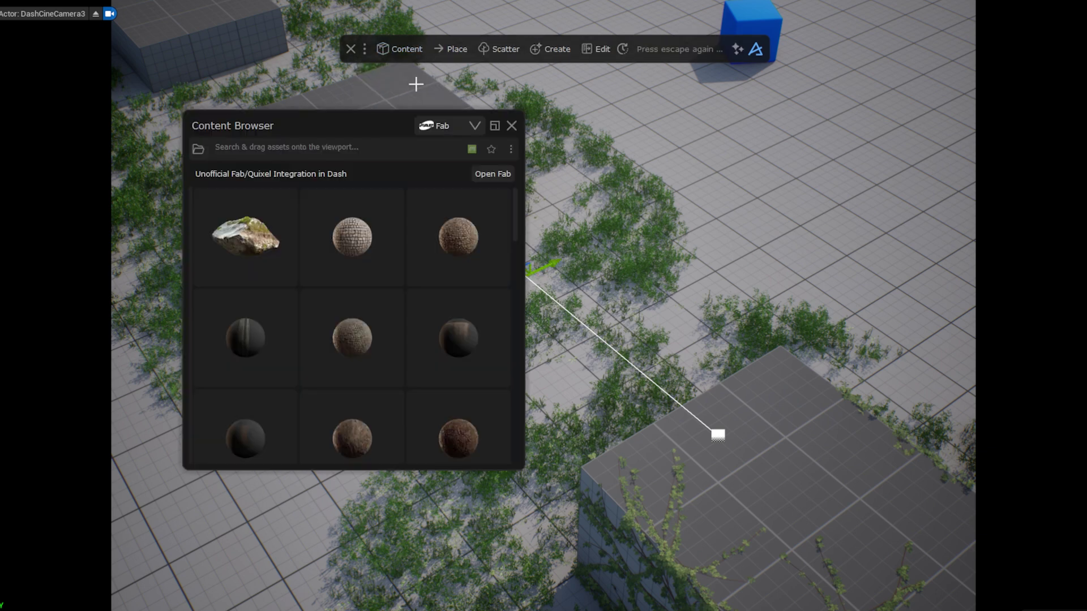
pyautogui.click(442, 125)
pyautogui.click(434, 181)
pyautogui.scroll(-8, 351, 266)
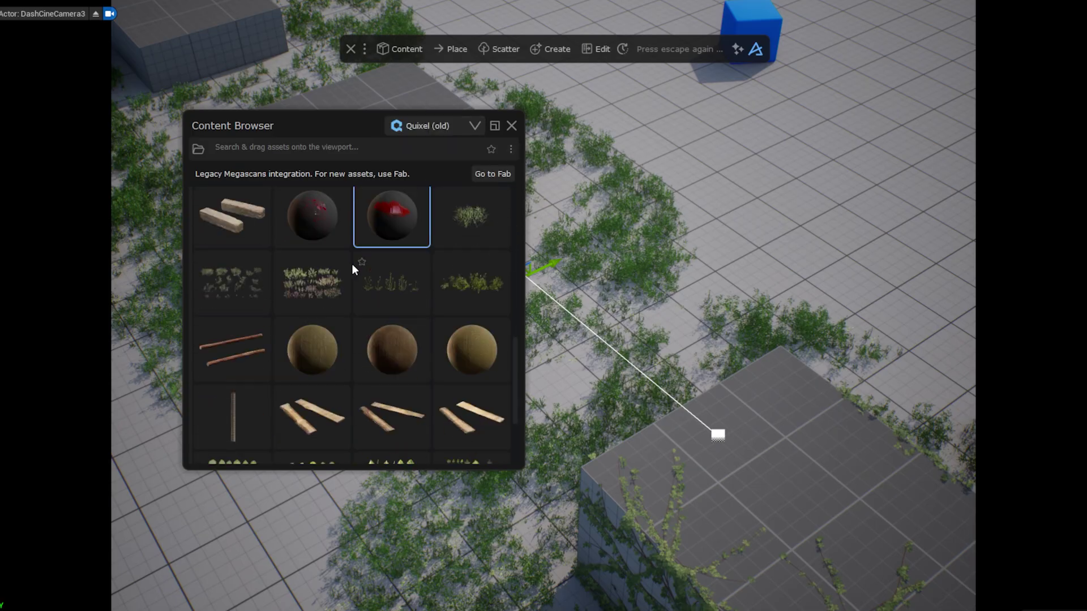
pyautogui.scroll(-2, 352, 264)
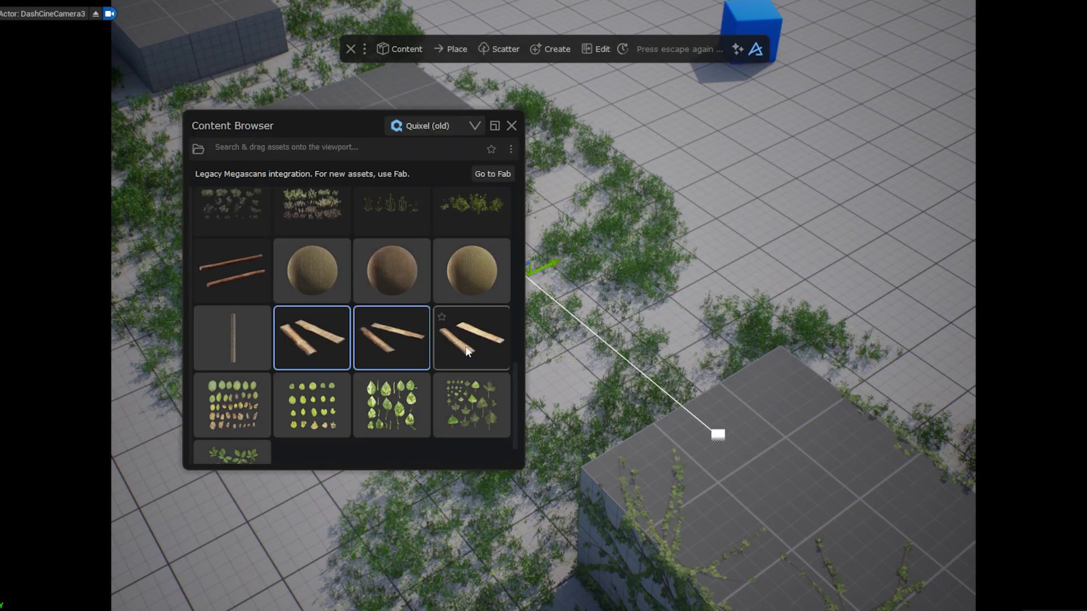
pyautogui.moveTo(488, 346); pyautogui.dragTo(548, 304)
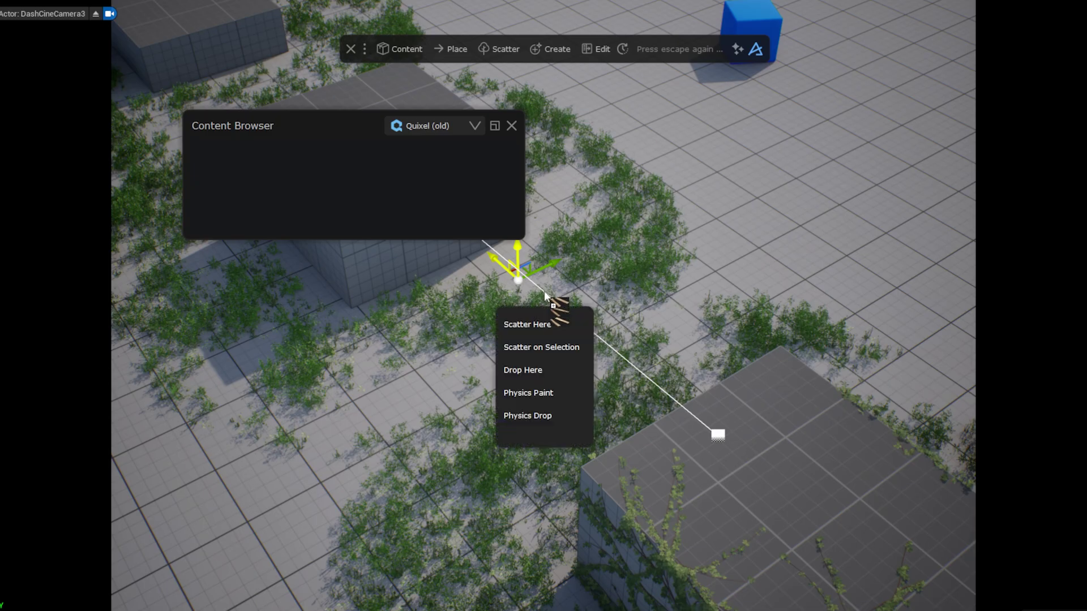
pyautogui.click(554, 349)
# Turn the scattered planks crosswise to the curve by setting their Z Rotation to 90.
pyautogui.moveTo(1031, 189); pyautogui.dragTo(831, 131)
pyautogui.scroll(-4, 867, 280)
pyautogui.scroll(-4, 868, 281)
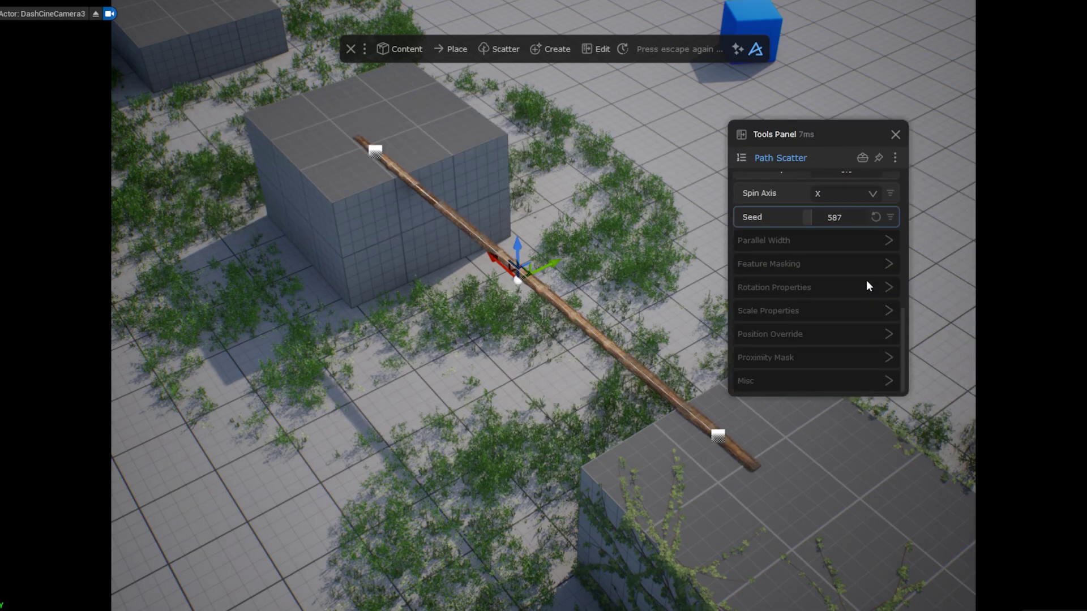
pyautogui.click(789, 285)
pyautogui.scroll(-3, 846, 331)
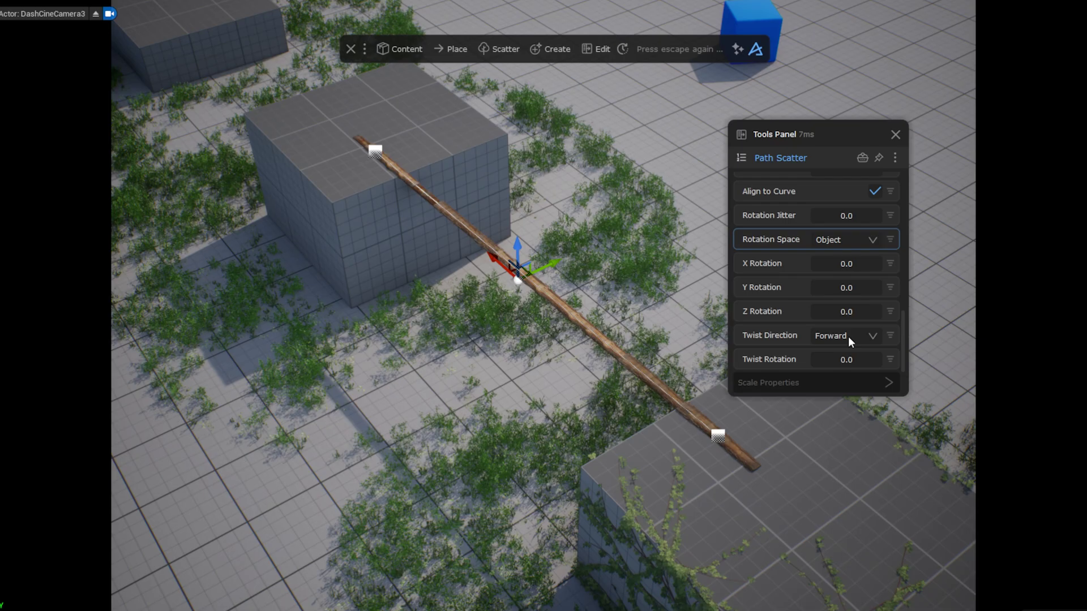
pyautogui.click(830, 312)
pyautogui.write('90')
pyautogui.press('Return')
# Flip the planks over by setting their Y Rotation to 180.
pyautogui.click(849, 287)
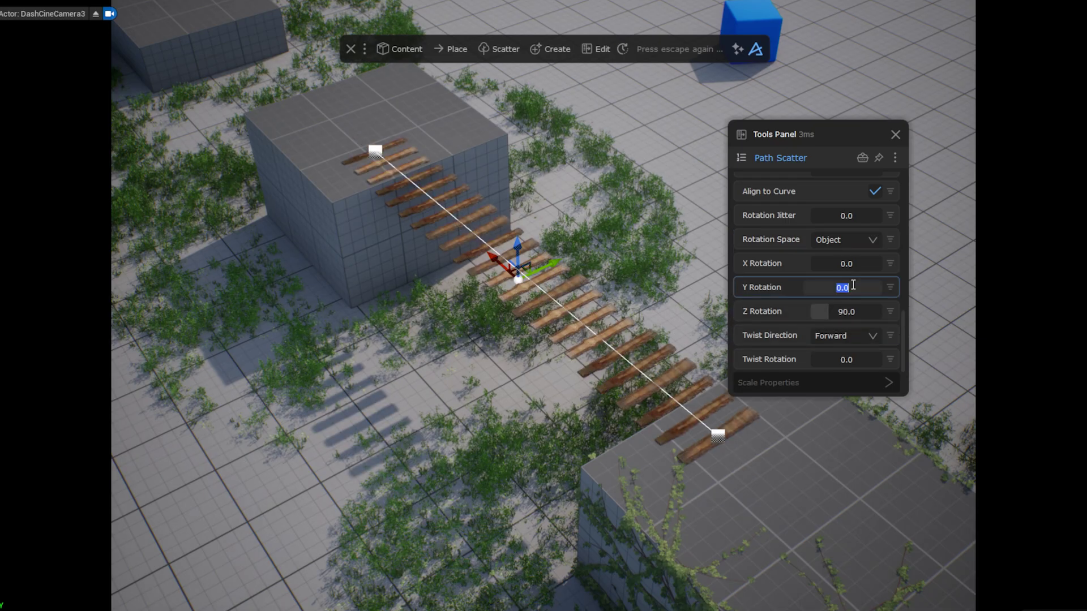
pyautogui.write('180')
pyautogui.press('Return')
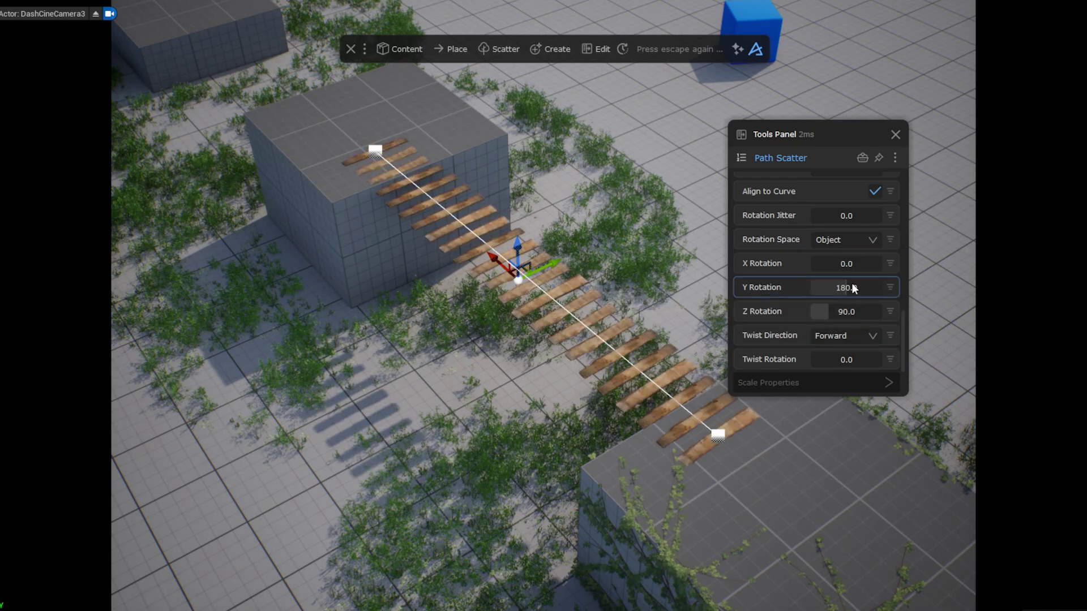
pyautogui.moveTo(831, 217); pyautogui.dragTo(810, 217)
pyautogui.scroll(-3, 809, 220)
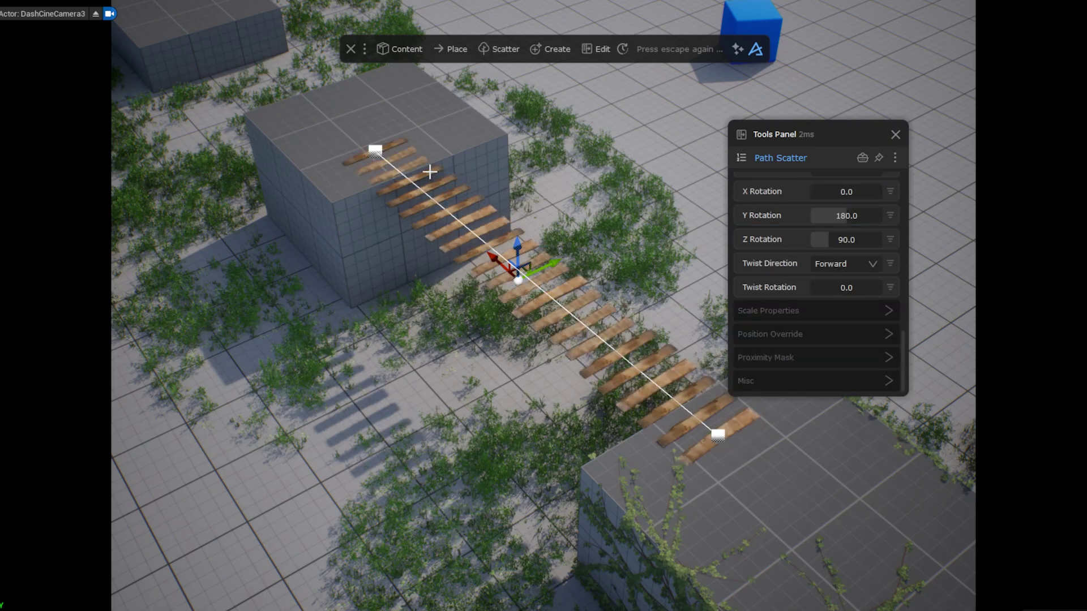
# Change the plank scatter's density mode to Distance and set the distance to 25.95.
pyautogui.scroll(5, 852, 256)
pyautogui.moveTo(851, 279)
pyautogui.mouseDown()
pyautogui.moveTo(860, 277)
pyautogui.moveTo(831, 277)
pyautogui.moveTo(849, 277)
pyautogui.mouseUp()
pyautogui.click(850, 257)
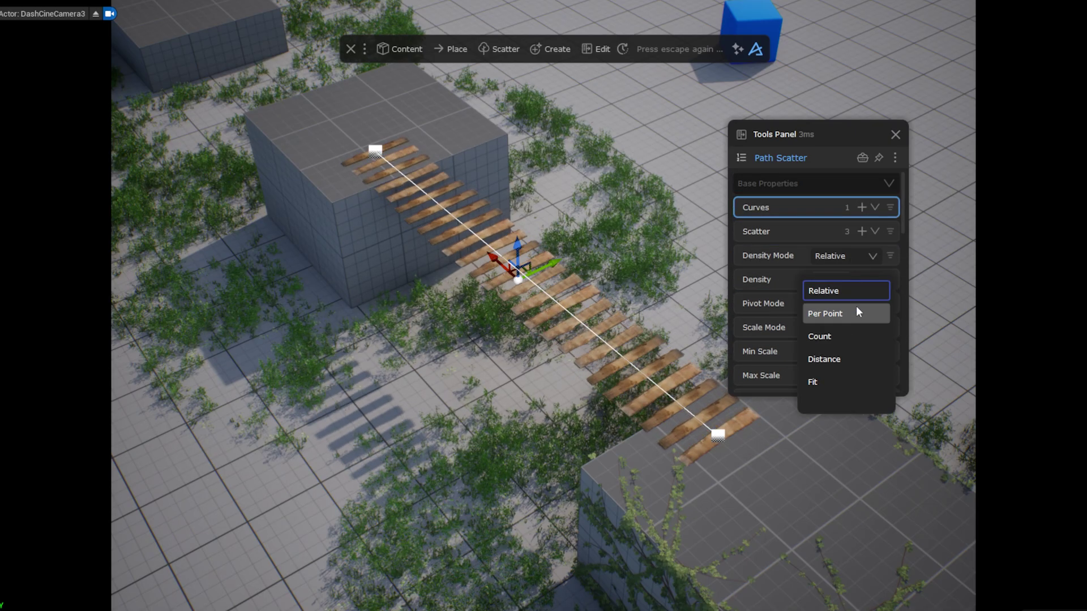
pyautogui.click(841, 360)
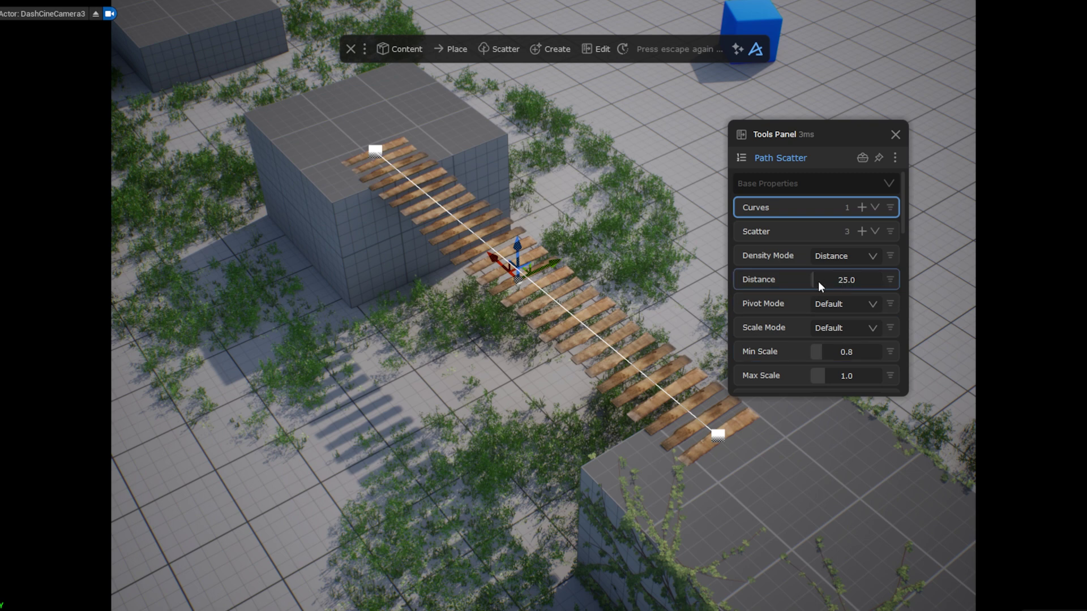
pyautogui.moveTo(819, 281); pyautogui.dragTo(817, 283)
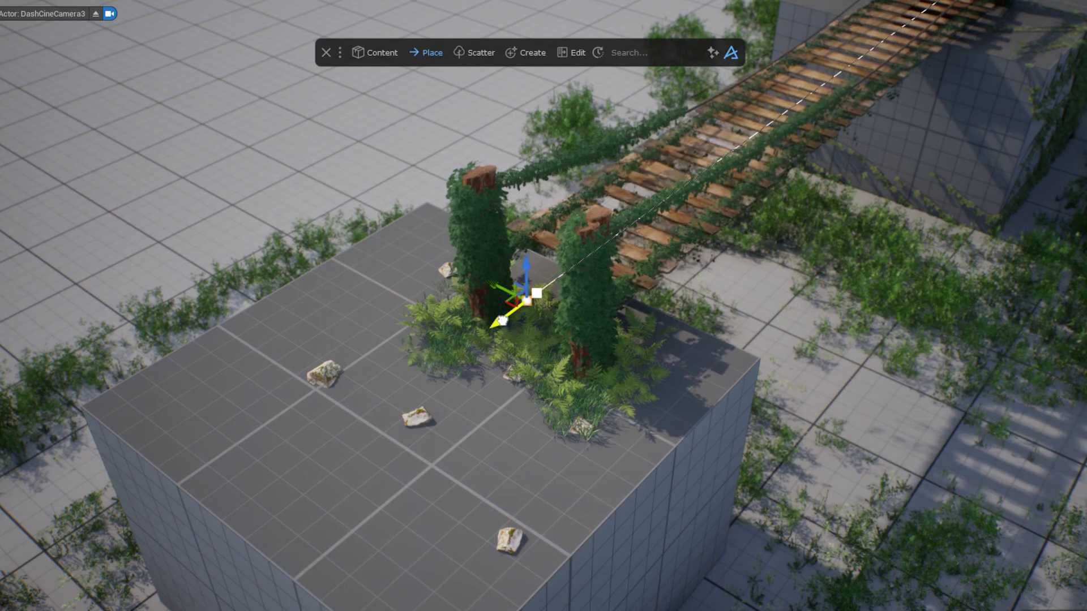
pyautogui.moveTo(497, 303); pyautogui.dragTo(79, 572)
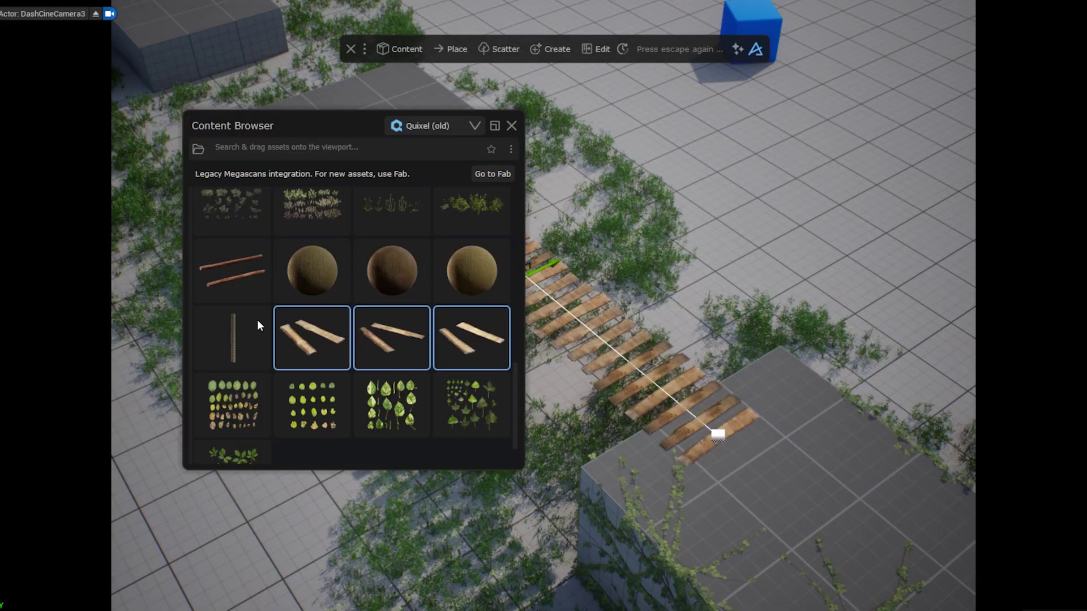
# Scatter the wooden post asset from the content browser on the selected curve and close the browser.
pyautogui.scroll(2, 257, 319)
pyautogui.moveTo(314, 318); pyautogui.dragTo(714, 463)
pyautogui.click(714, 491)
pyautogui.click(512, 125)
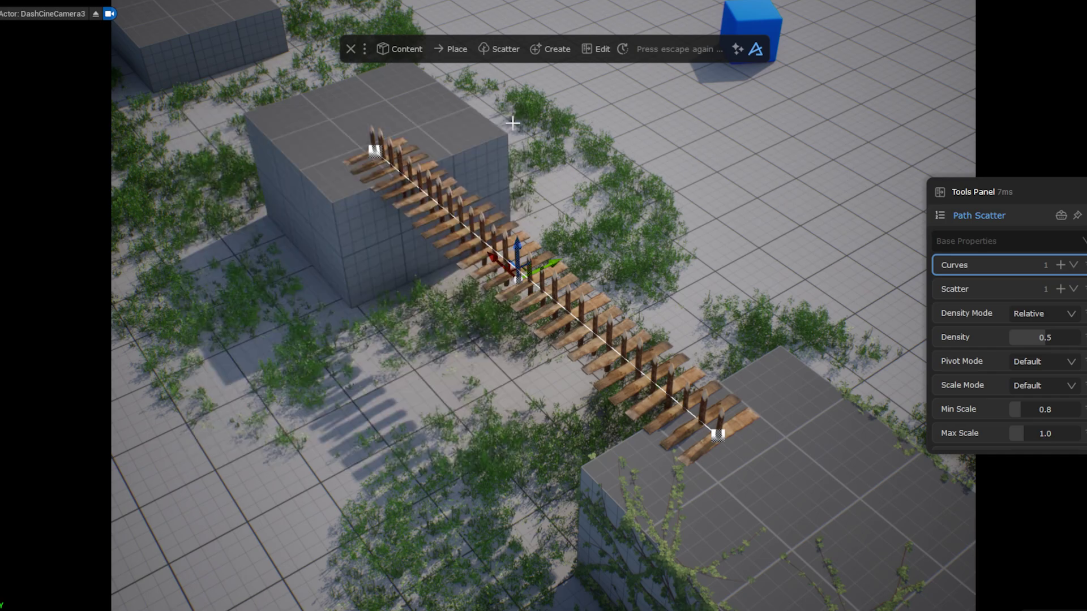
# Set the post scatter's density mode to Per Point, with min scale 2.0 and max scale 1.88.
pyautogui.moveTo(1028, 194); pyautogui.dragTo(836, 118)
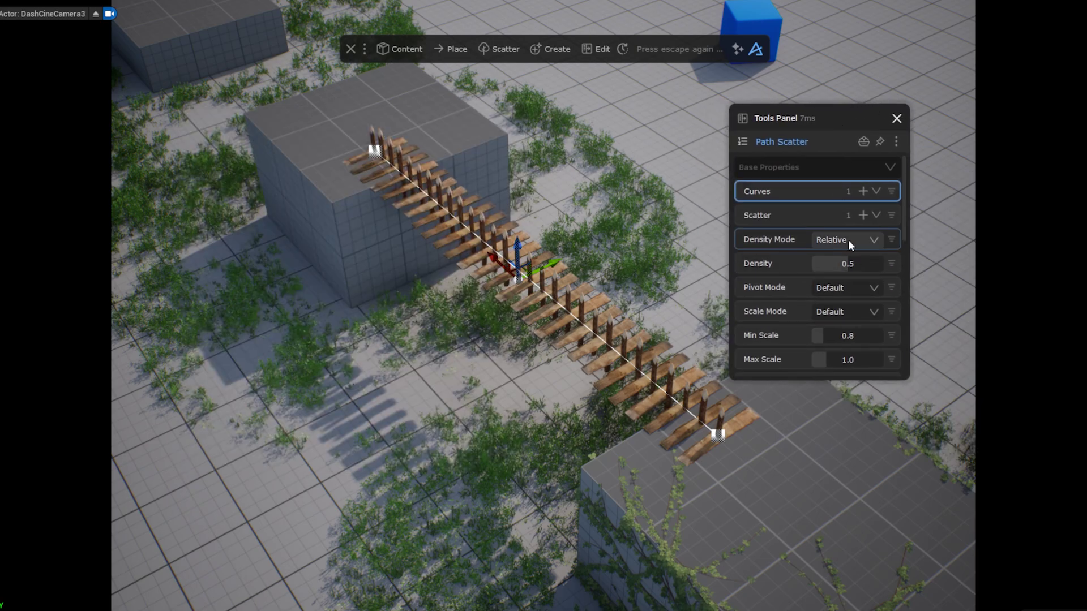
pyautogui.click(849, 240)
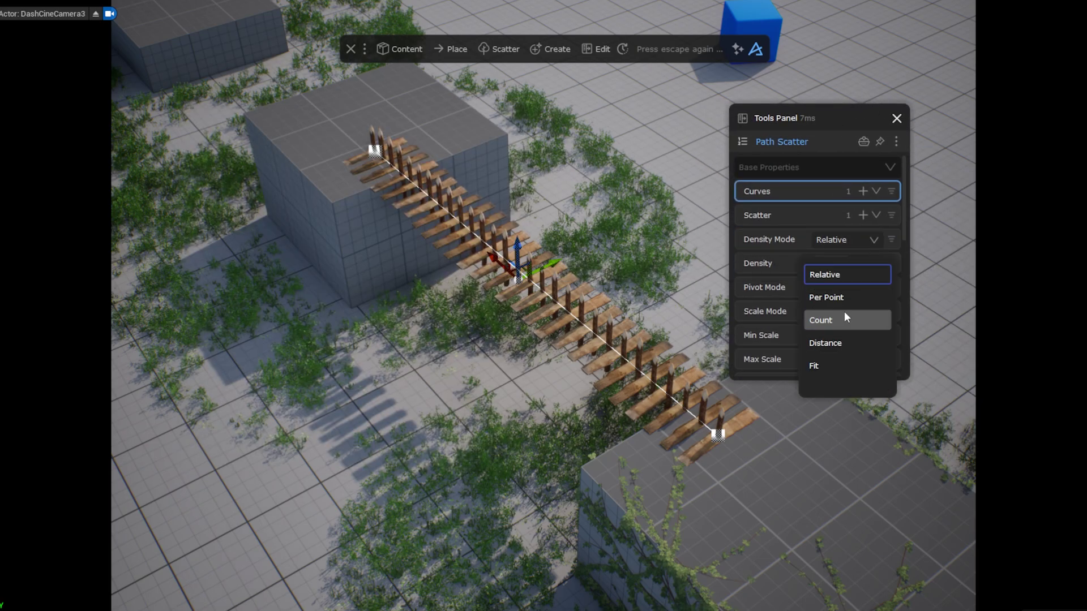
pyautogui.click(850, 298)
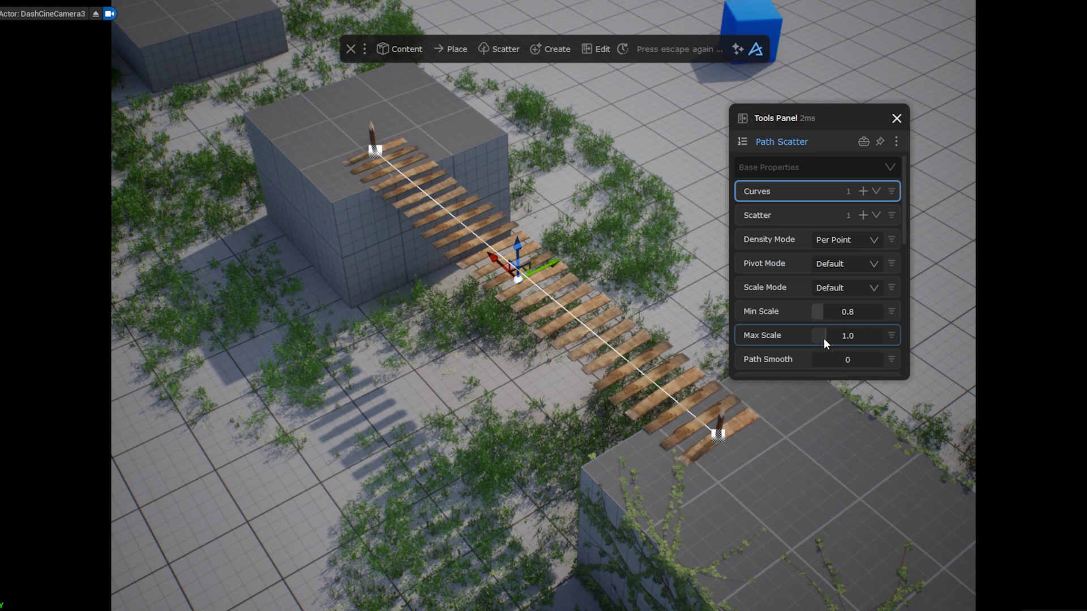
pyautogui.moveTo(823, 312); pyautogui.dragTo(840, 311)
pyautogui.moveTo(831, 333); pyautogui.dragTo(835, 332)
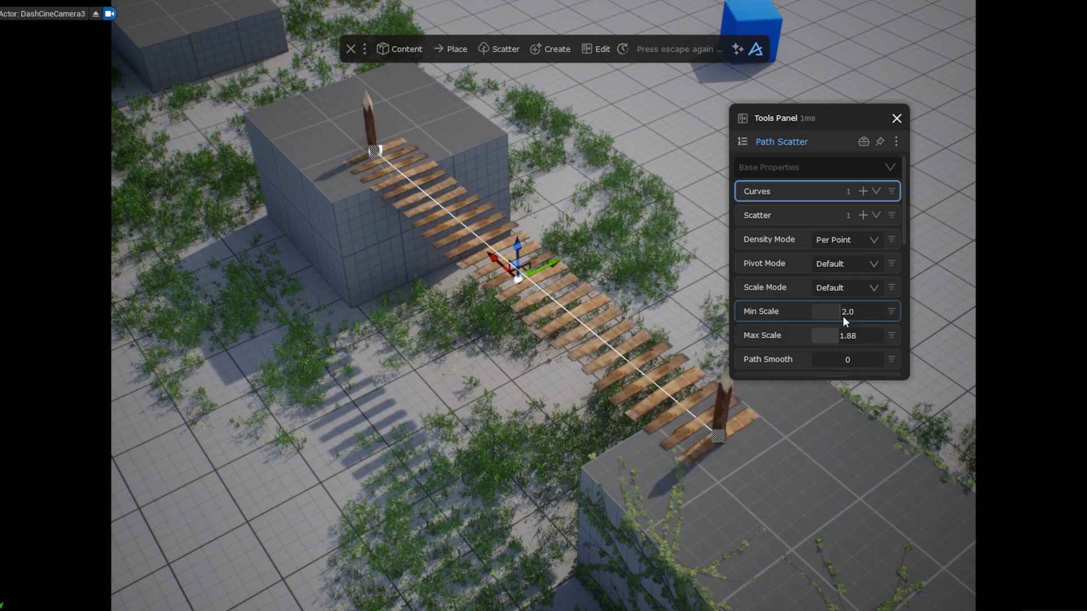
# Turn the posts upside down by setting their Y Rotation to 180.
pyautogui.scroll(-5, 835, 306)
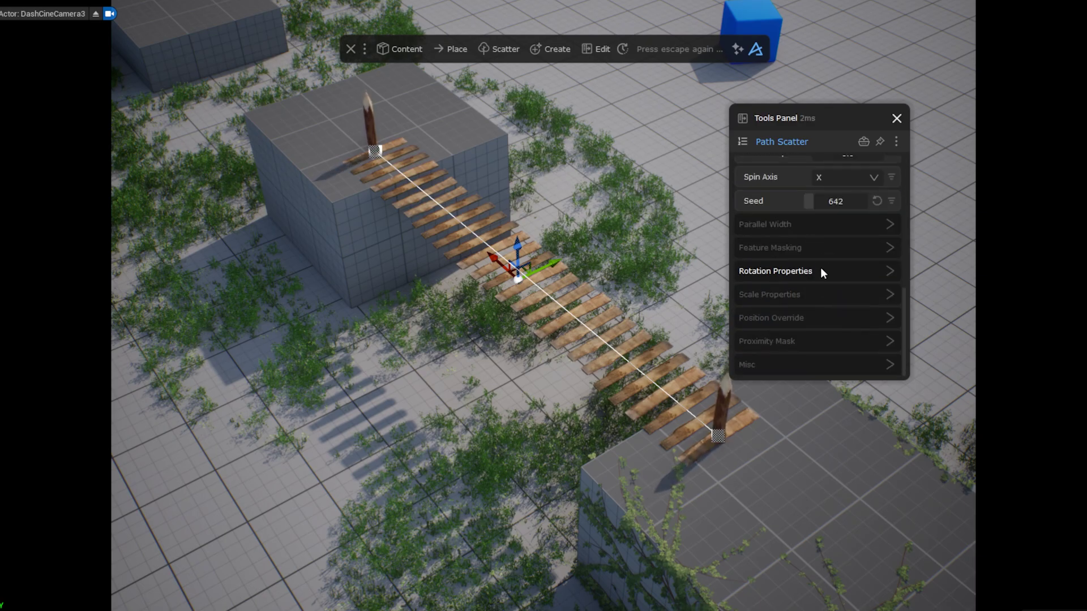
pyautogui.click(820, 270)
pyautogui.scroll(-2, 826, 249)
pyautogui.click(832, 198)
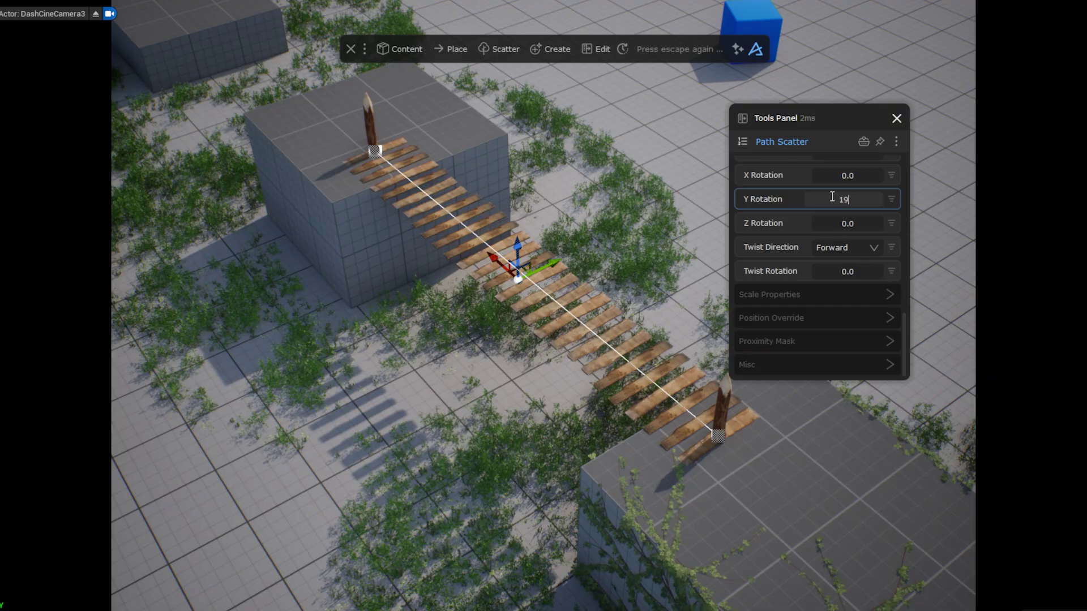
pyautogui.press('Return')
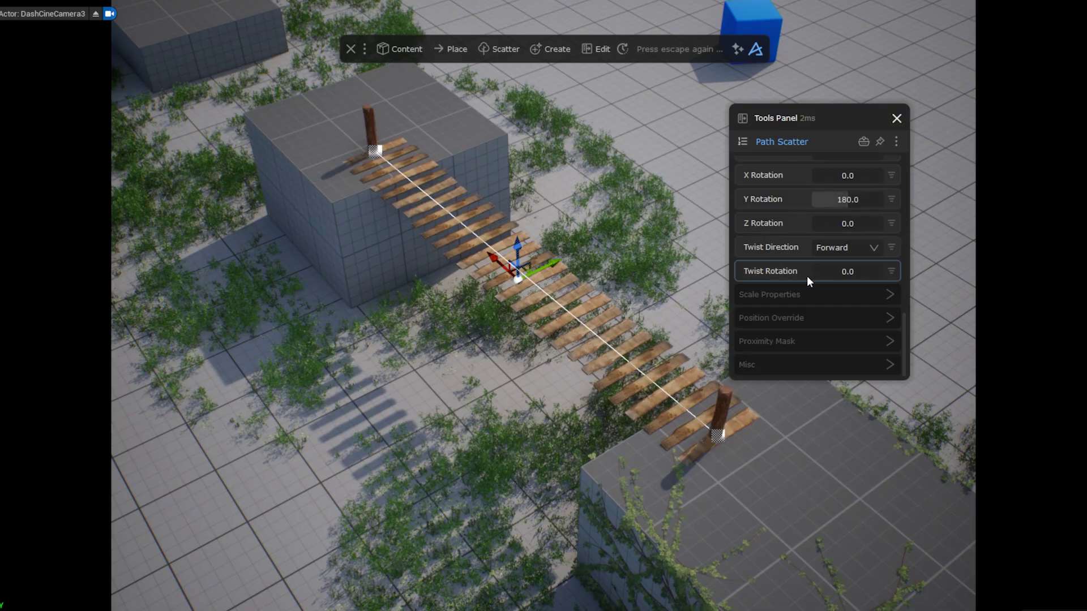
# Split the posts into pairs on both sides of the path with a Parallel Width distance of 100.
pyautogui.scroll(3, 810, 290)
pyautogui.scroll(1, 810, 290)
pyautogui.click(803, 186)
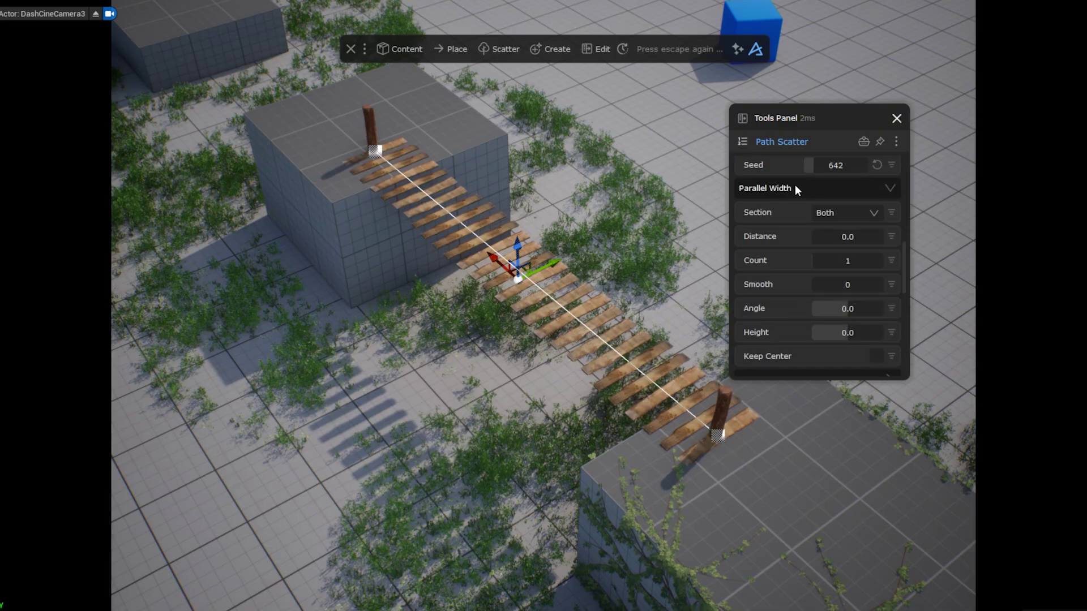
pyautogui.moveTo(821, 238); pyautogui.dragTo(818, 235)
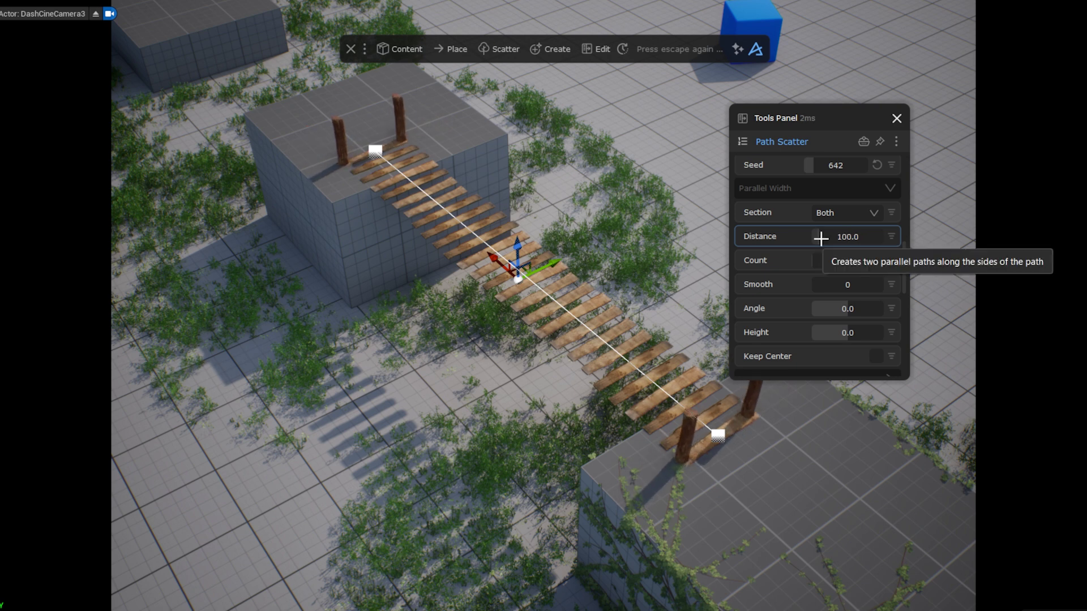
# Pin the plank scatter's settings and add the posts as its Proximity Mask object, with a mask distance of 100.
pyautogui.click(680, 381)
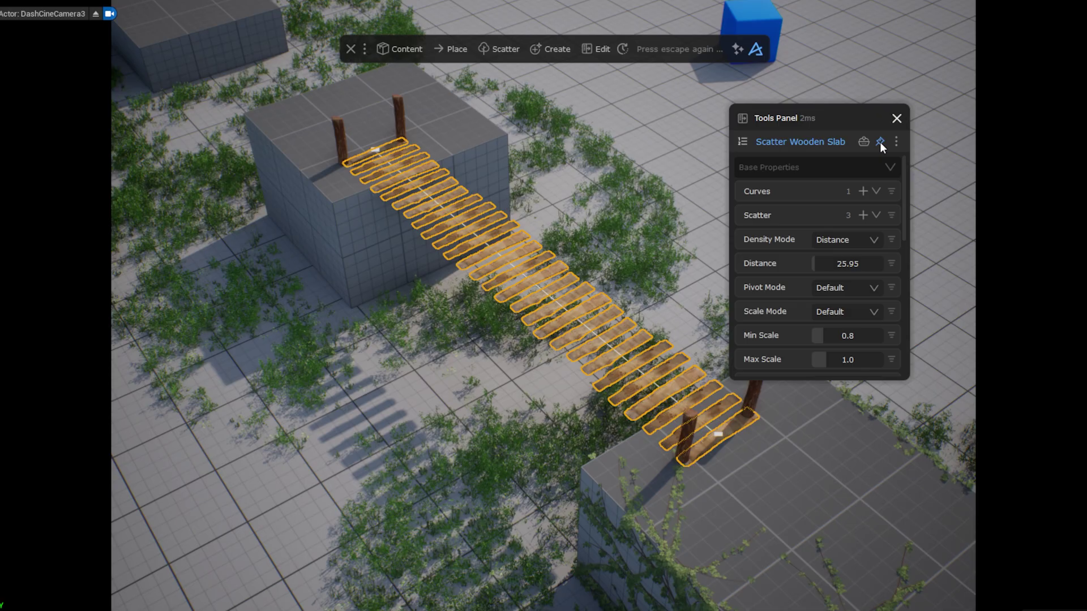
pyautogui.scroll(-8, 789, 250)
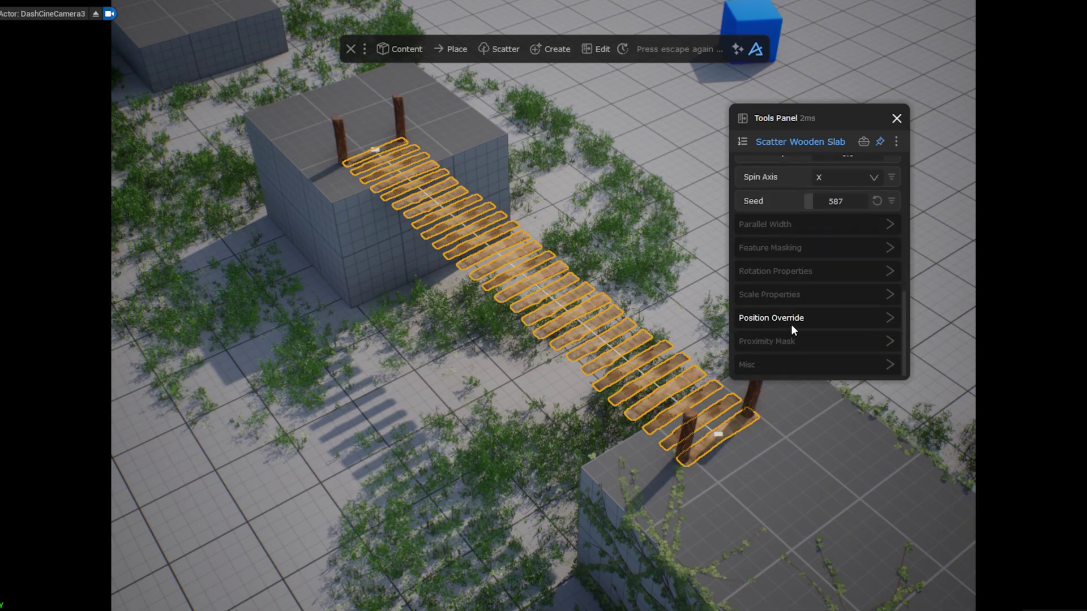
pyautogui.click(793, 340)
pyautogui.scroll(-2, 820, 305)
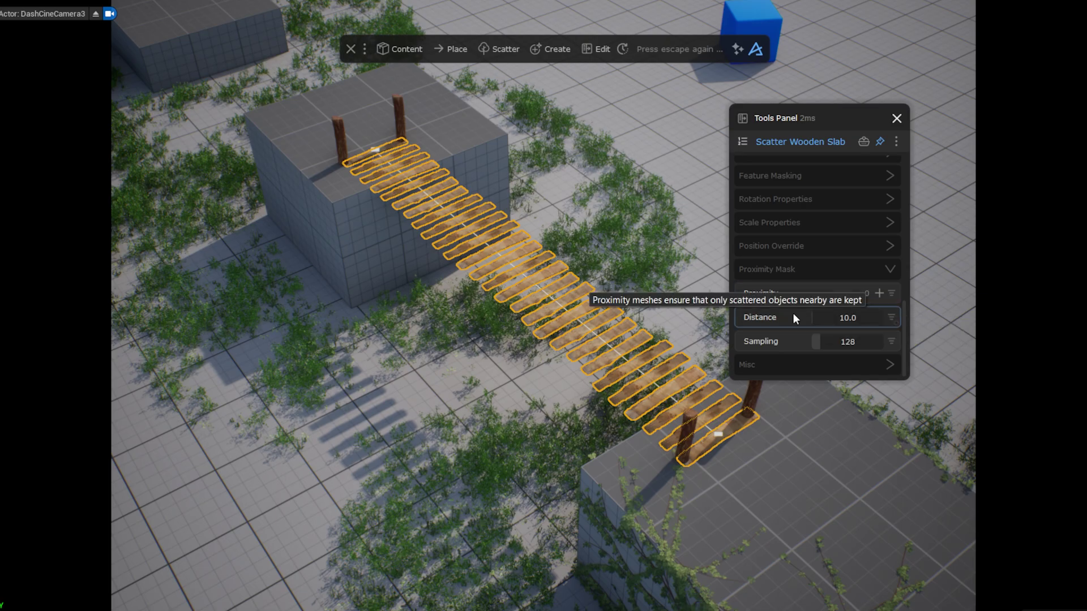
pyautogui.click(690, 416)
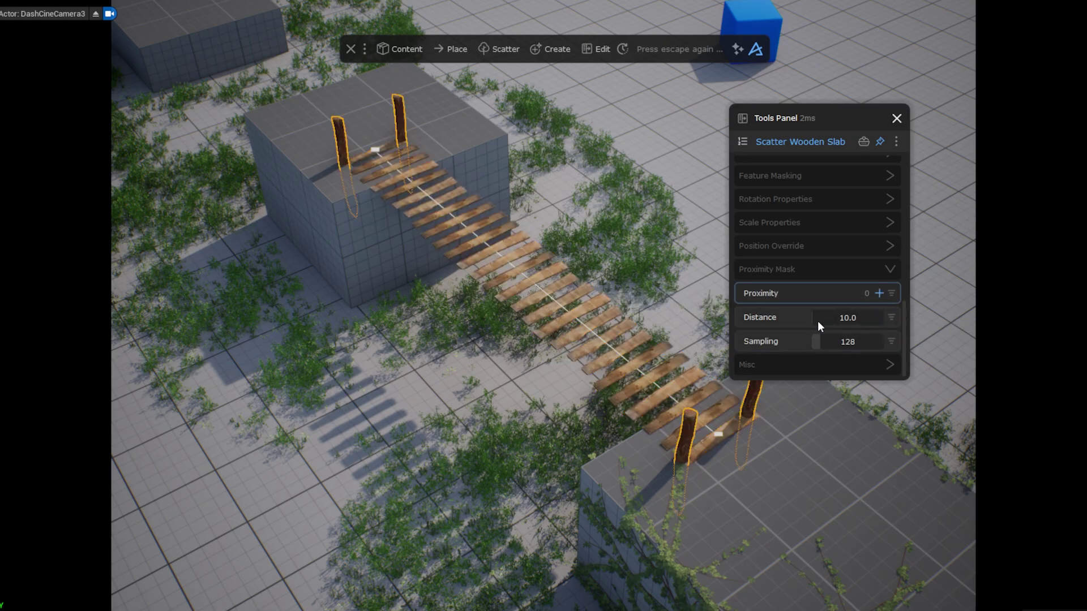
pyautogui.moveTo(814, 318); pyautogui.dragTo(819, 316)
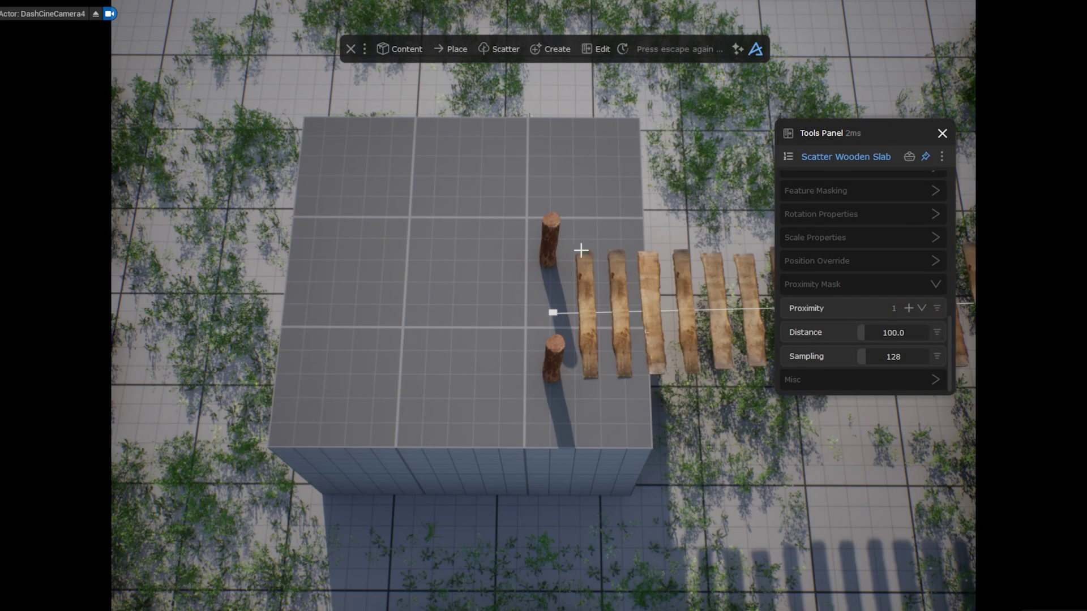
# Try extending the bridge curve by duplicating its end point across the block, and delete the added point.
pyautogui.click(554, 313)
pyautogui.keyDown('alt'); pyautogui.moveTo(518, 313); pyautogui.dragTo(396, 302); pyautogui.keyUp('alt')
pyautogui.press('Delete')
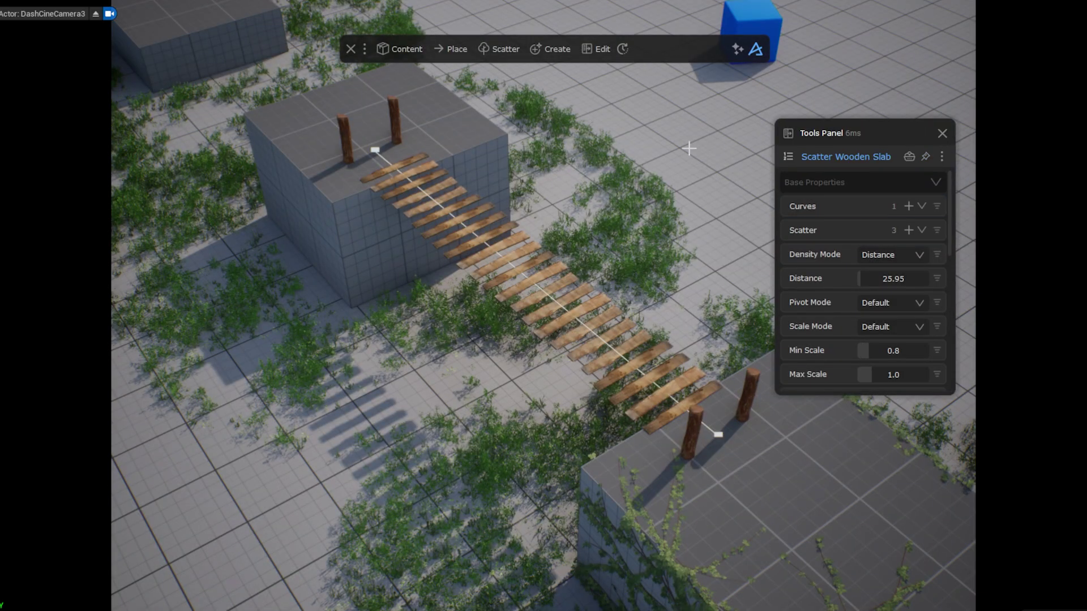
# Create a Quick Pipe that uses the bridge's centre curve as its input curve.
pyautogui.hotkey('ctrl', 'space')
pyautogui.write('quick pipe')
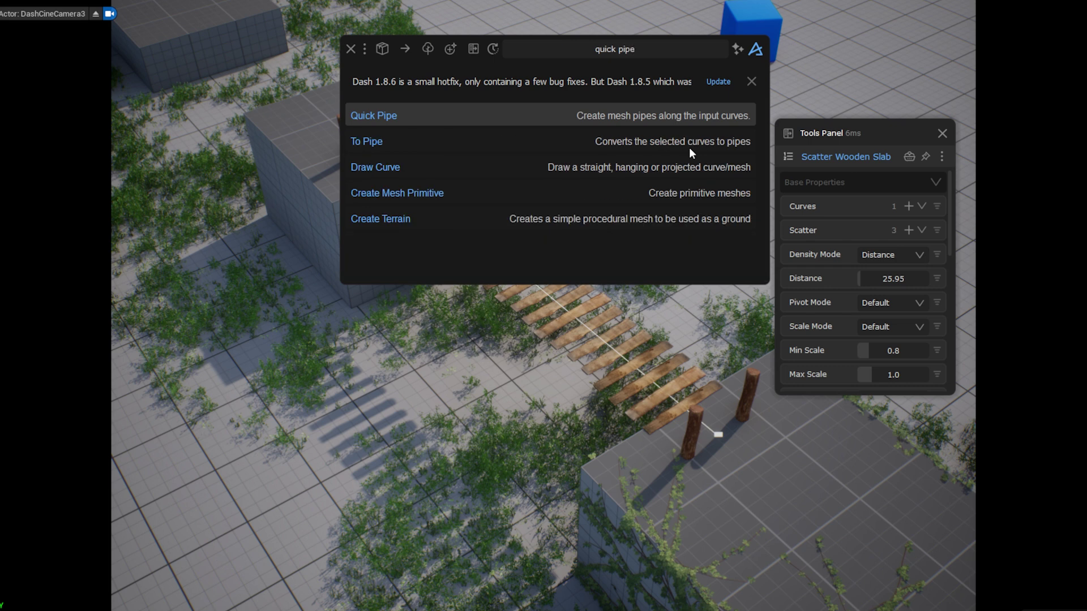
pyautogui.click(503, 115)
pyautogui.moveTo(872, 134); pyautogui.dragTo(850, 134)
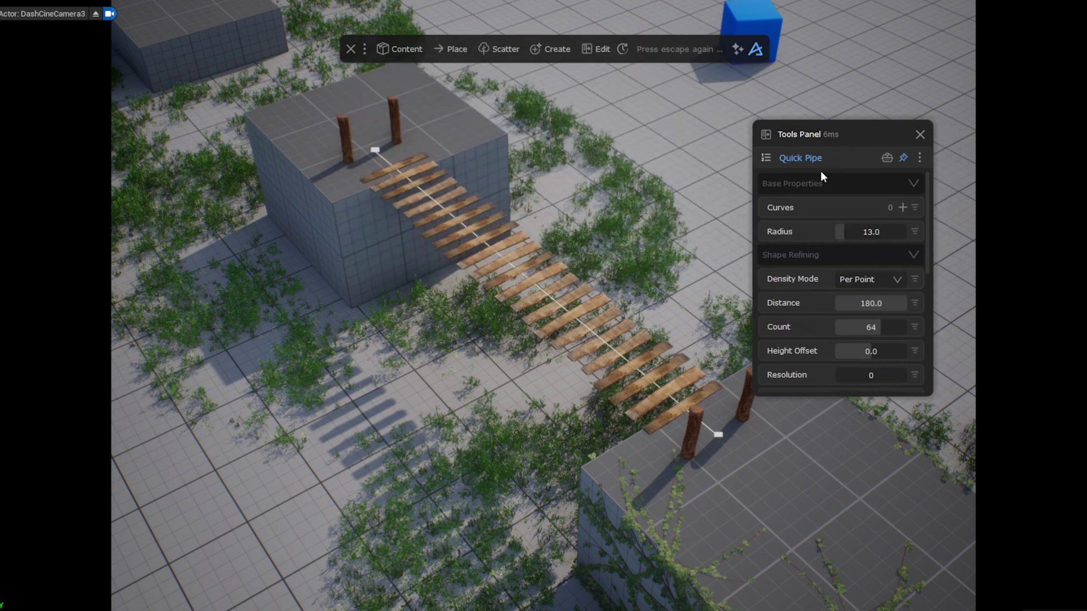
pyautogui.click(371, 144)
pyautogui.click(904, 207)
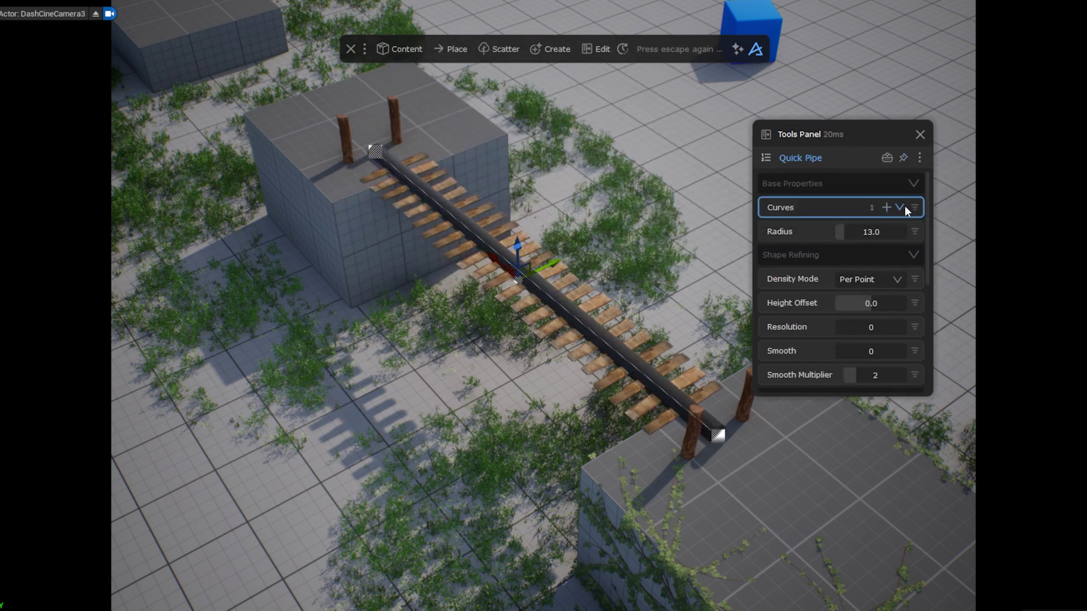
# Thin the pipe to a Radius of 1.76 and split it to both sides of the planks with a Parallel Width distance of 83.33.
pyautogui.moveTo(841, 235); pyautogui.dragTo(836, 235)
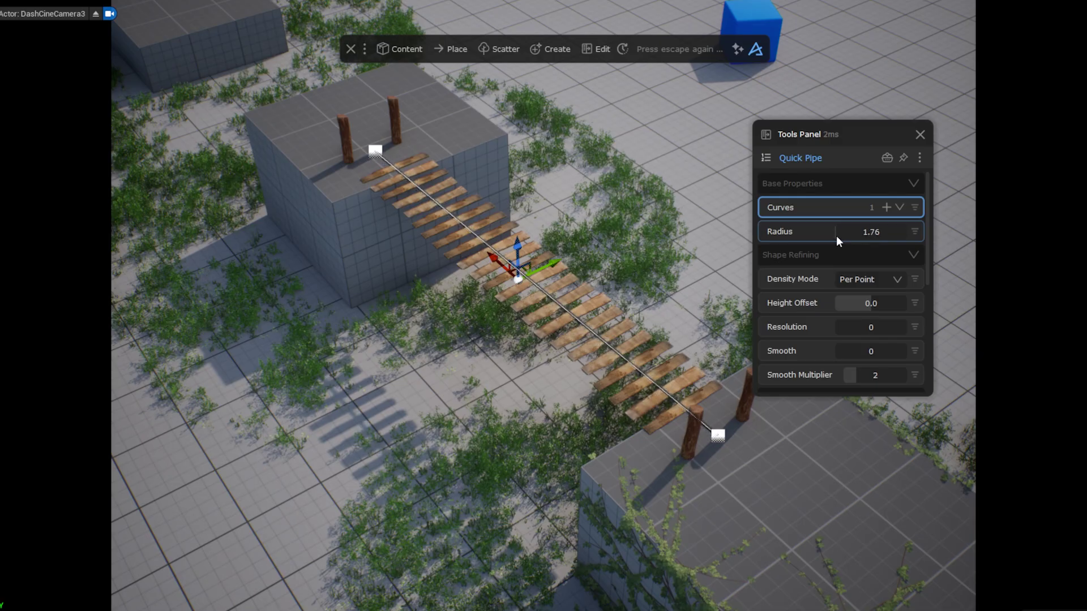
pyautogui.scroll(-9, 857, 287)
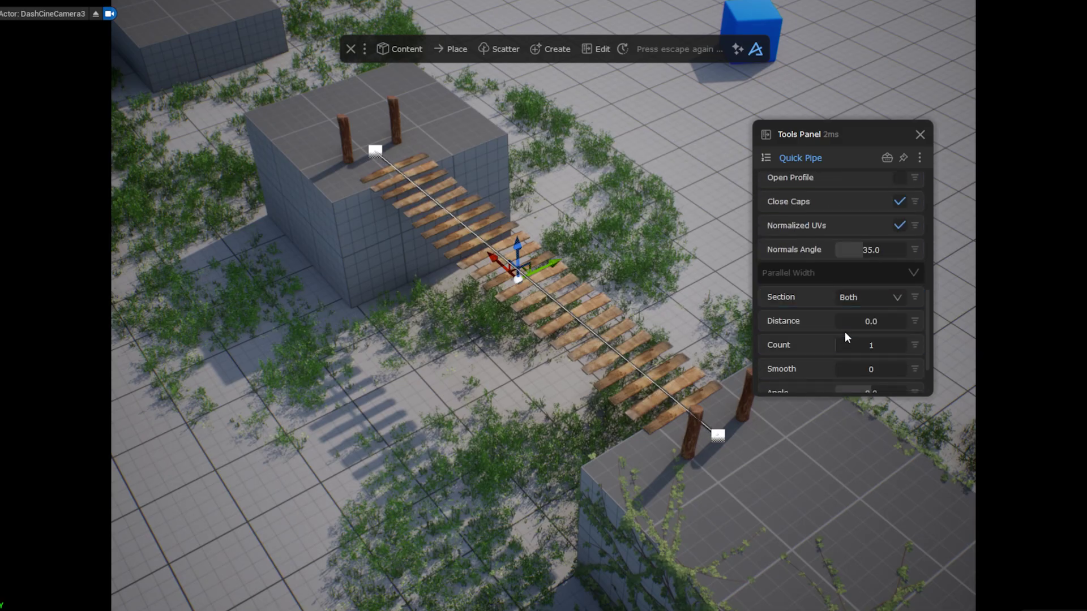
pyautogui.moveTo(854, 318); pyautogui.dragTo(841, 330)
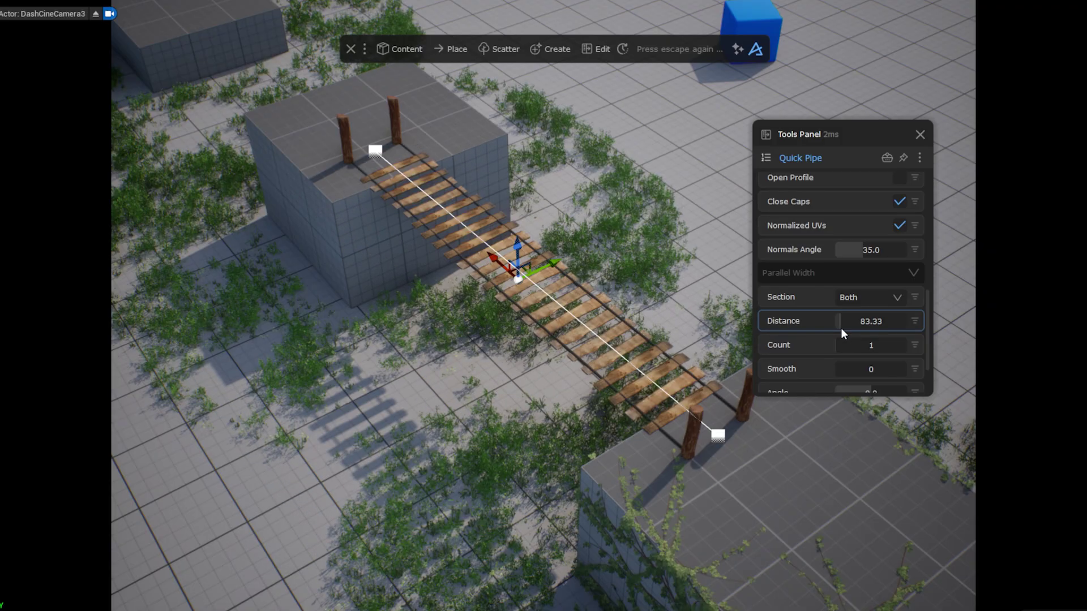
# Raise the scattered wooden slabs onto the pipes by setting their Sink to -1.67.
pyautogui.click(488, 265)
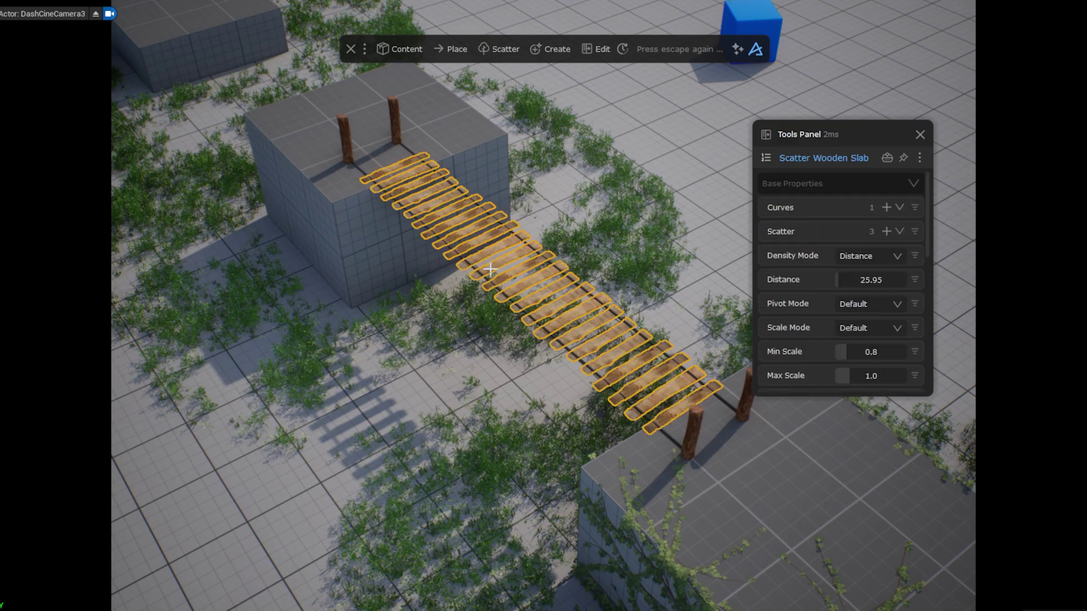
pyautogui.scroll(-3, 827, 294)
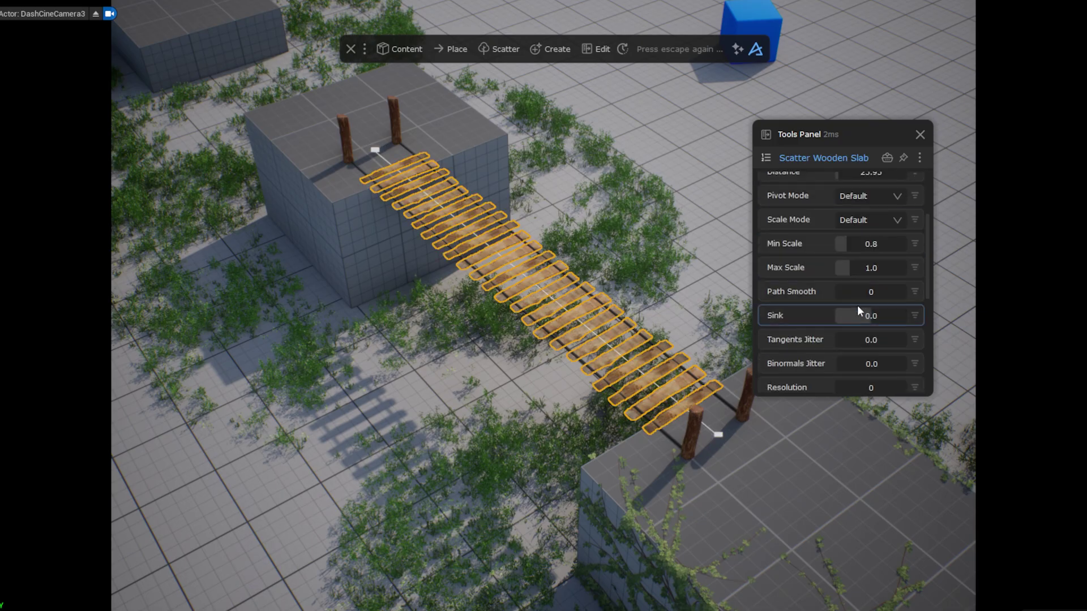
pyautogui.moveTo(870, 314); pyautogui.dragTo(857, 315)
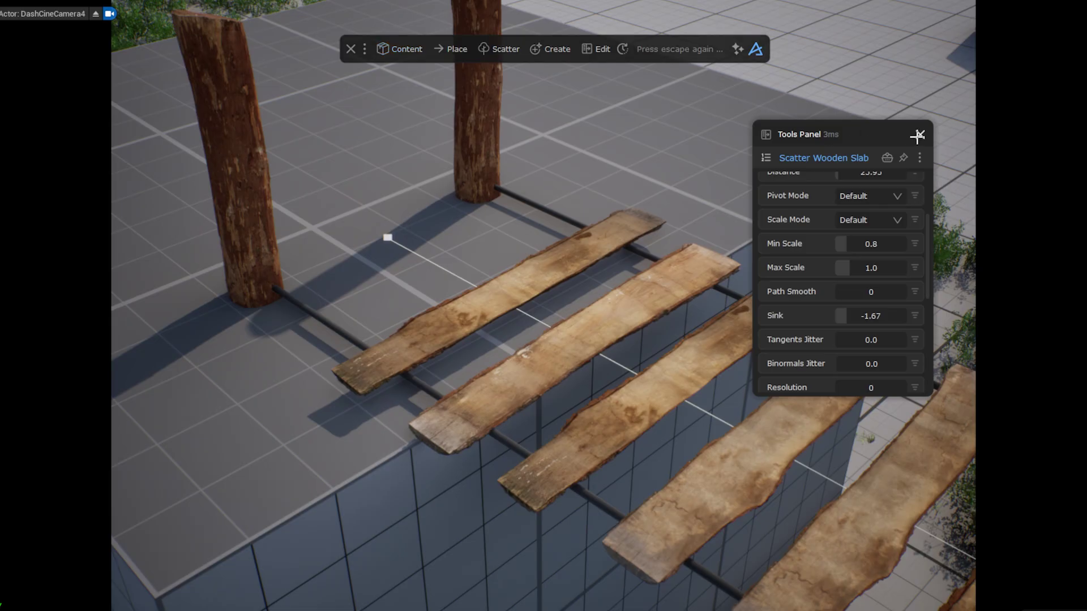
pyautogui.click(920, 134)
# Apply the Quixel Wound Rope surface to the pipes beneath the planks, with Tiling 5.67 and Tiling Y 3.58.
pyautogui.click(401, 49)
pyautogui.click(407, 83)
pyautogui.moveTo(362, 126); pyautogui.dragTo(747, 171)
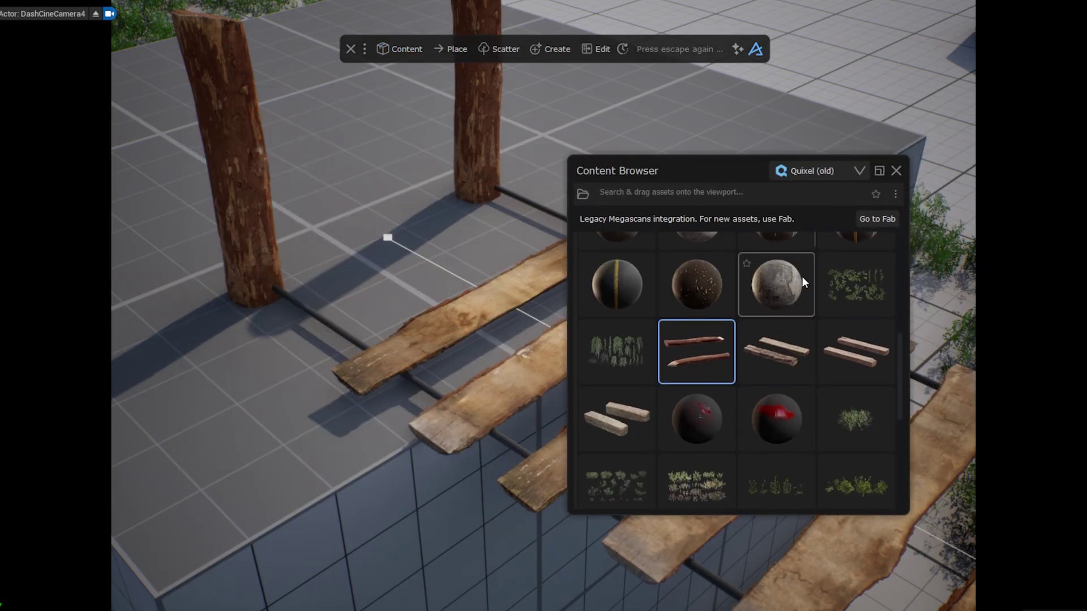
pyautogui.scroll(-5, 793, 283)
pyautogui.click(583, 194)
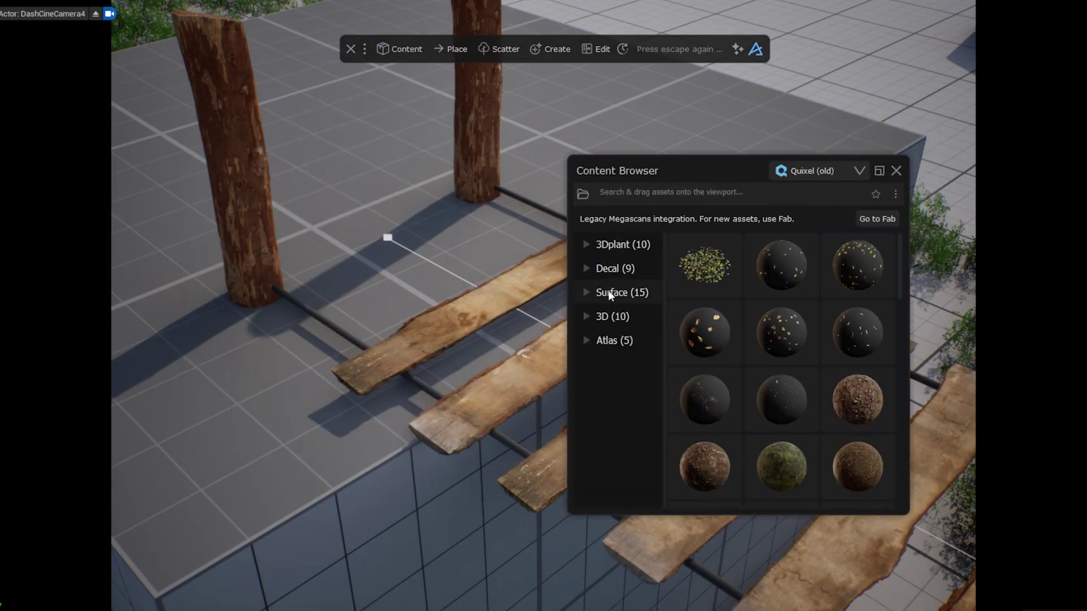
pyautogui.click(611, 292)
pyautogui.click(861, 488)
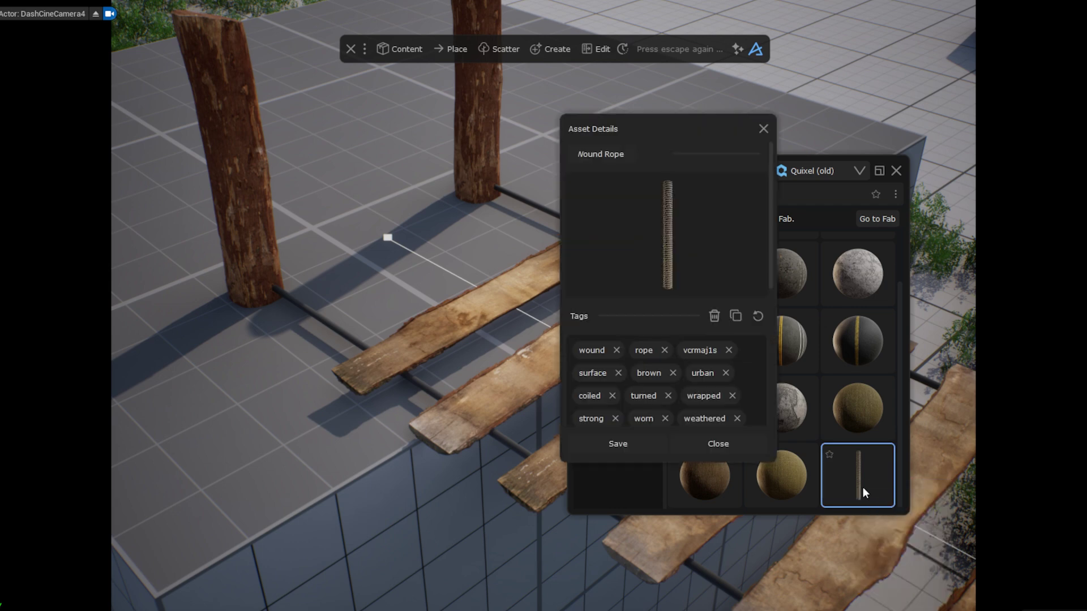
pyautogui.click(763, 129)
pyautogui.click(332, 326)
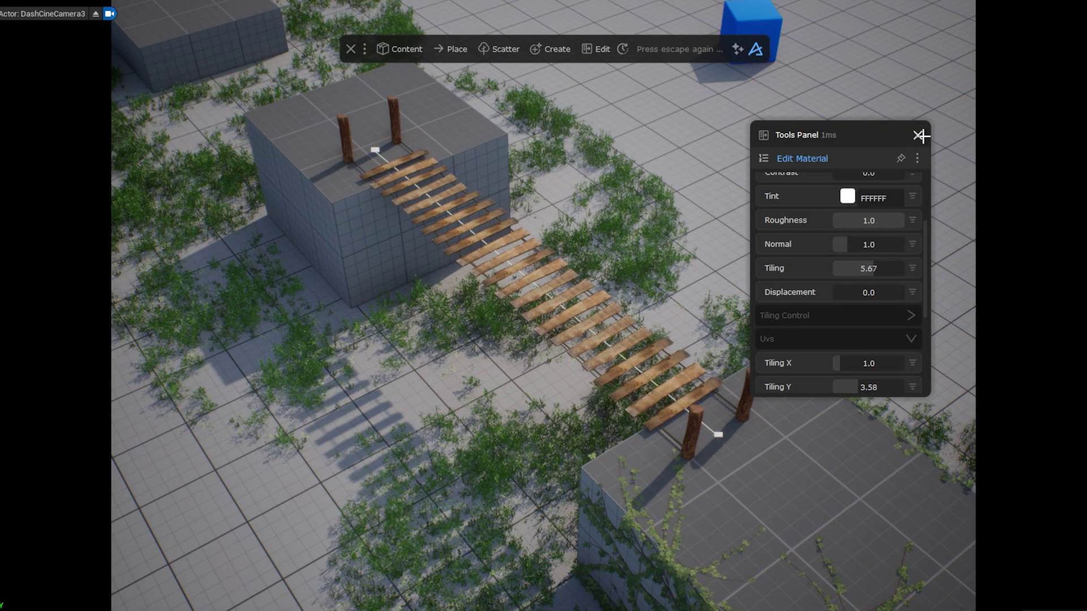
pyautogui.click(919, 135)
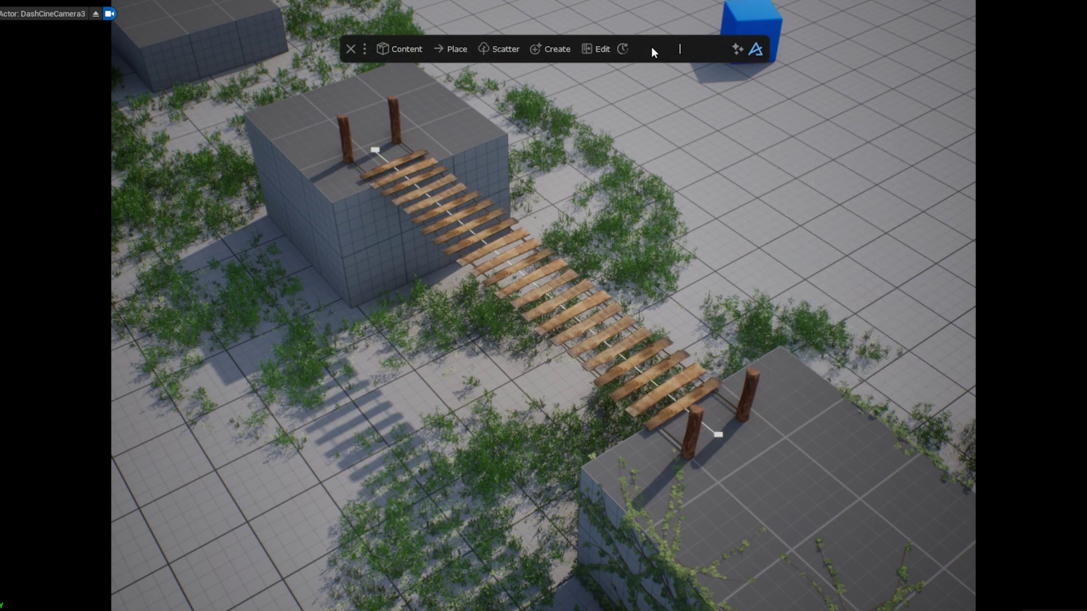
# Start a Cable Tool in Curves mode and add the bridge's centre curve as its input.
pyautogui.write('cable')
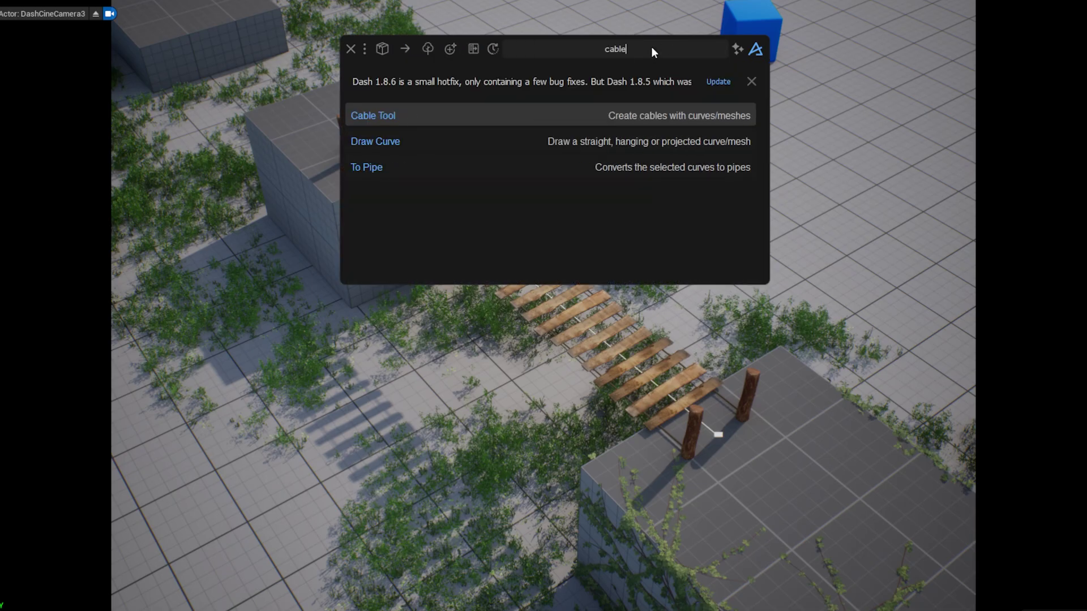
pyautogui.click(545, 116)
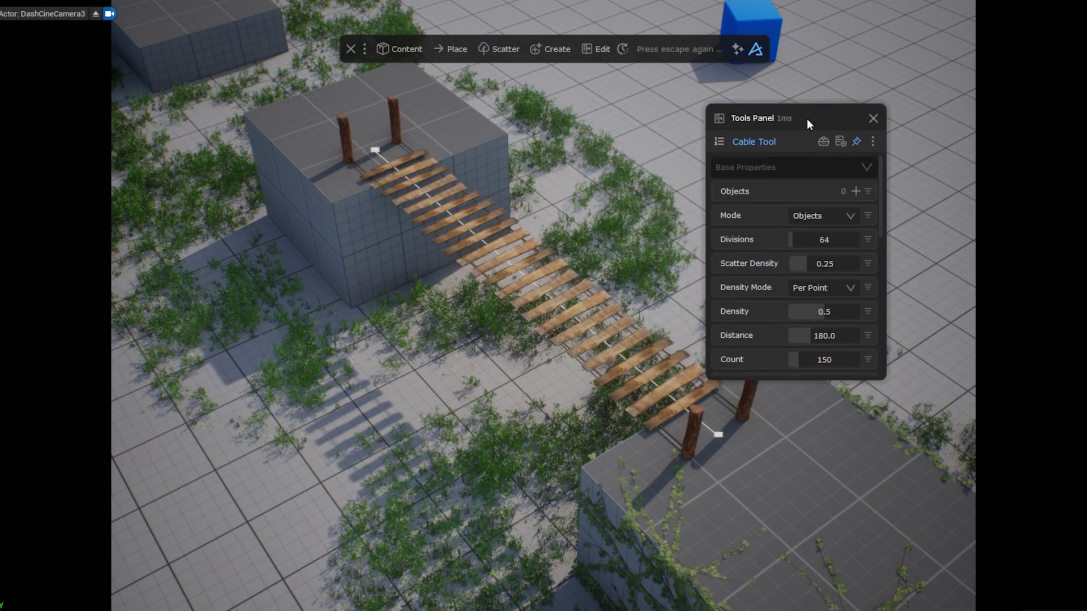
pyautogui.click(821, 216)
pyautogui.click(801, 246)
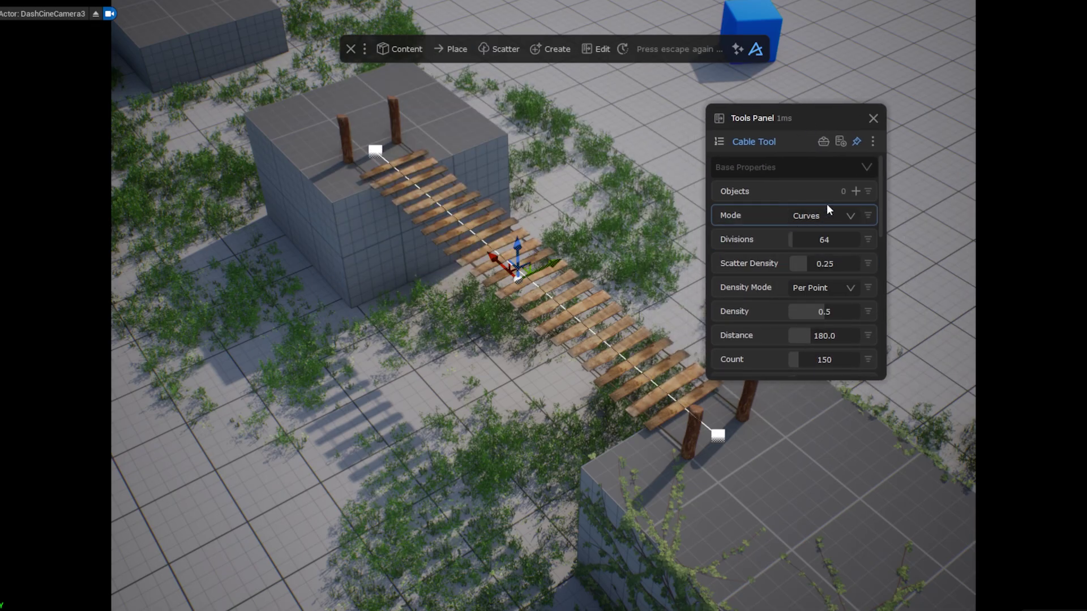
pyautogui.click(856, 191)
# Set the cable's Height to 51.67, Gravity Min to 0.12 and Gravity Max to 0.19.
pyautogui.scroll(-2, 825, 286)
pyautogui.scroll(-2, 825, 287)
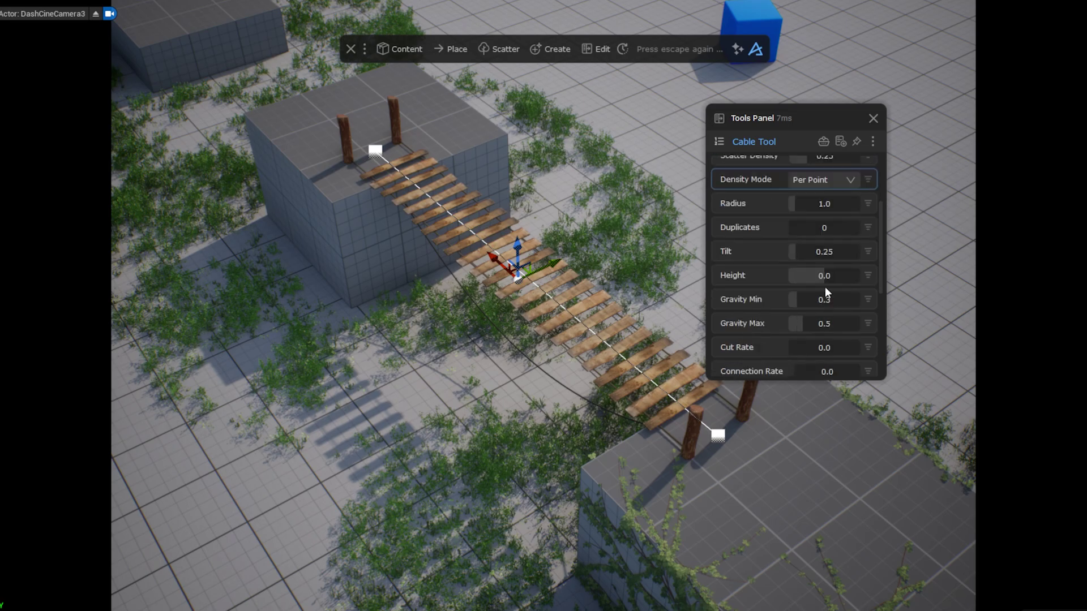
pyautogui.moveTo(824, 283); pyautogui.dragTo(843, 276)
pyautogui.moveTo(800, 322); pyautogui.dragTo(793, 302)
pyautogui.scroll(-5, 799, 234)
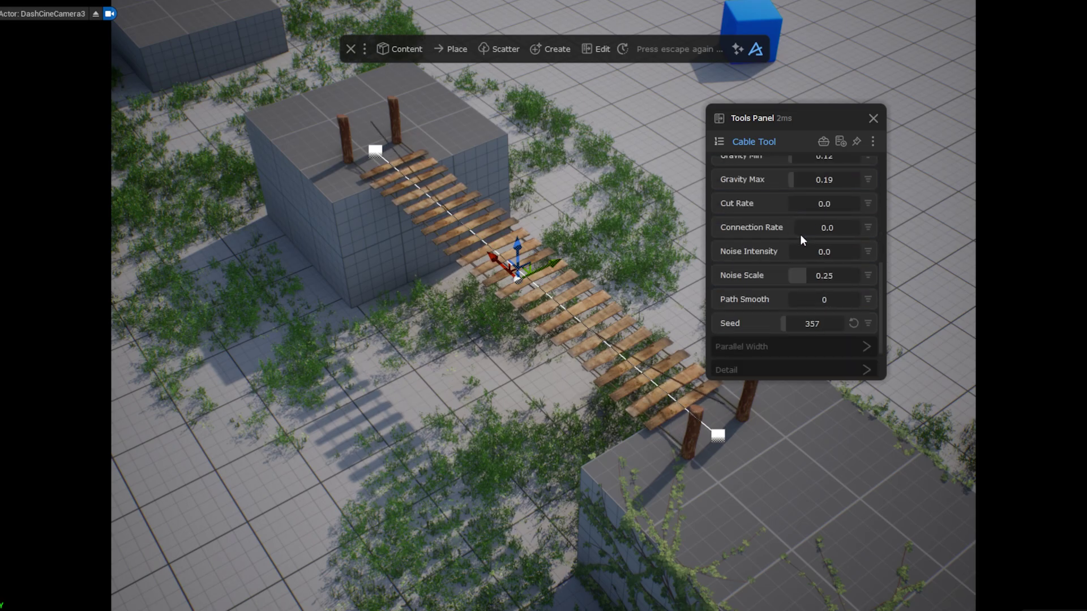
# Split the cable towards the posts on both sides of the bridge by increasing its Parallel Width distance.
pyautogui.click(770, 309)
pyautogui.scroll(-2, 823, 285)
pyautogui.moveTo(823, 285); pyautogui.dragTo(791, 286)
# Reduce the handrail cables' sag with Gravity Min 0.05 and Gravity Max 0.1, and set their Height to 33.33.
pyautogui.scroll(6, 805, 274)
pyautogui.click(822, 234)
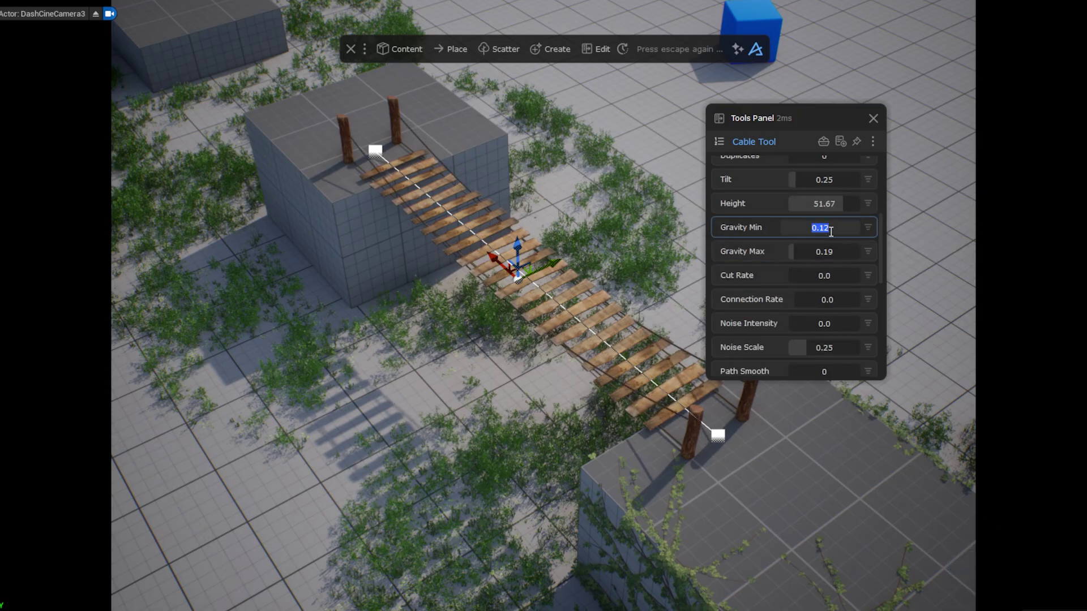
pyautogui.write('0.05')
pyautogui.press('Return')
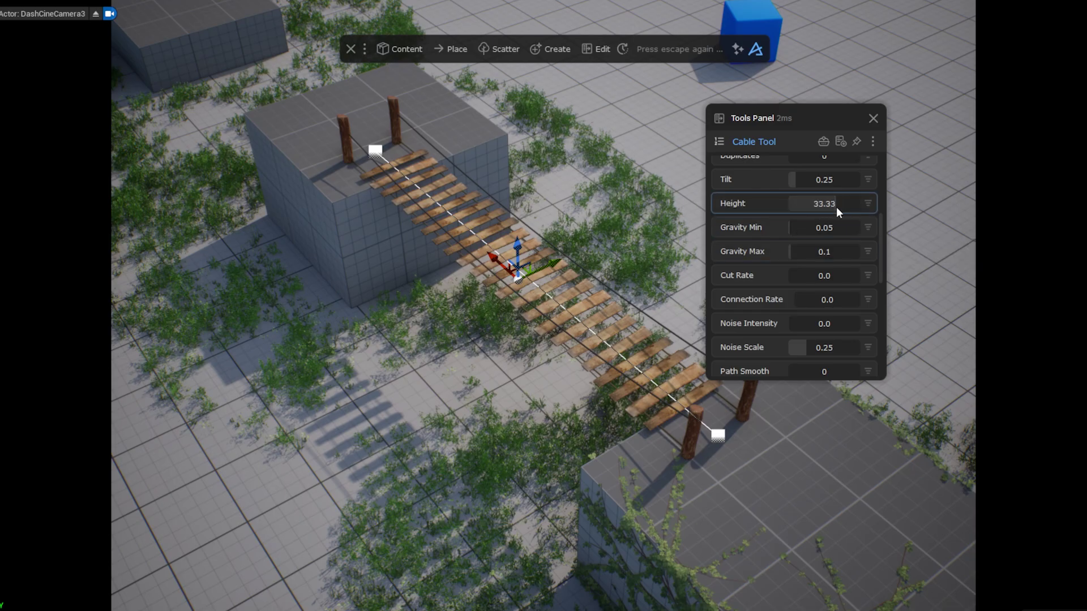
# Apply the Wound Rope surface to the upper handrail cables.
pyautogui.click(405, 49)
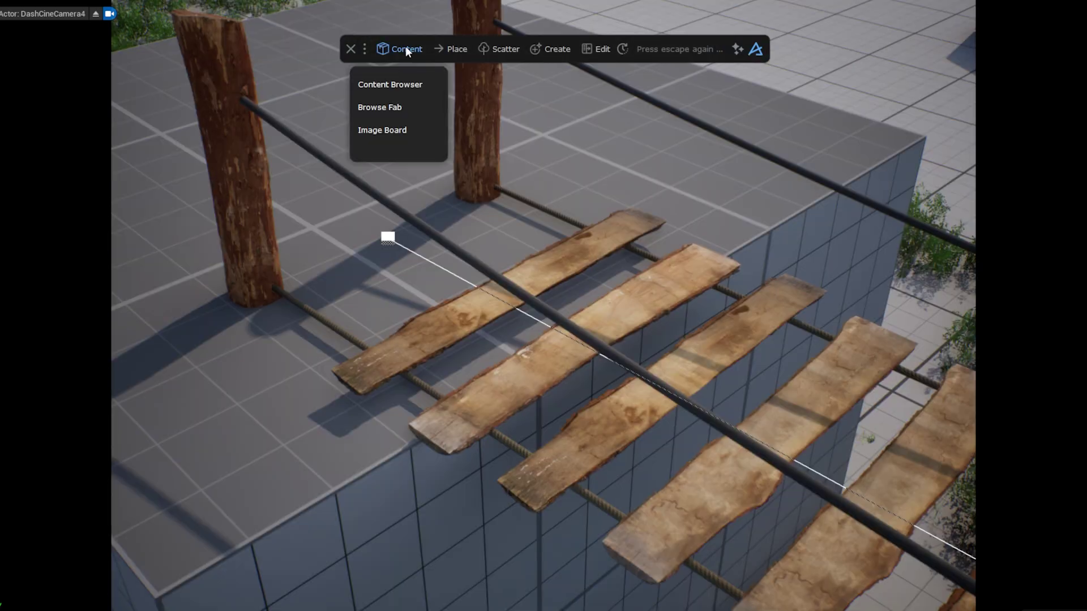
pyautogui.click(397, 82)
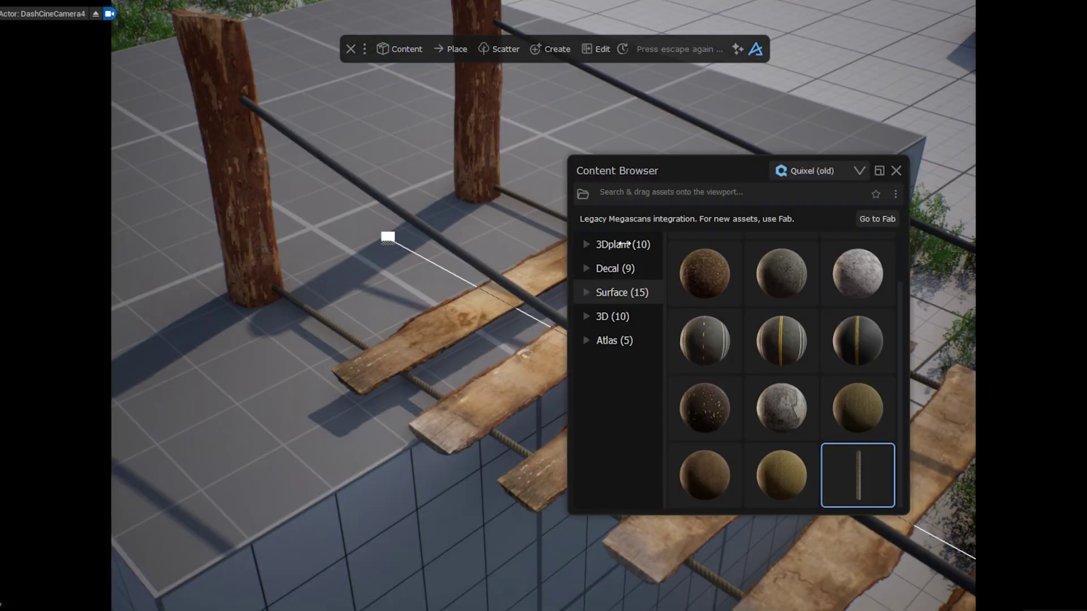
pyautogui.moveTo(847, 483); pyautogui.dragTo(408, 214)
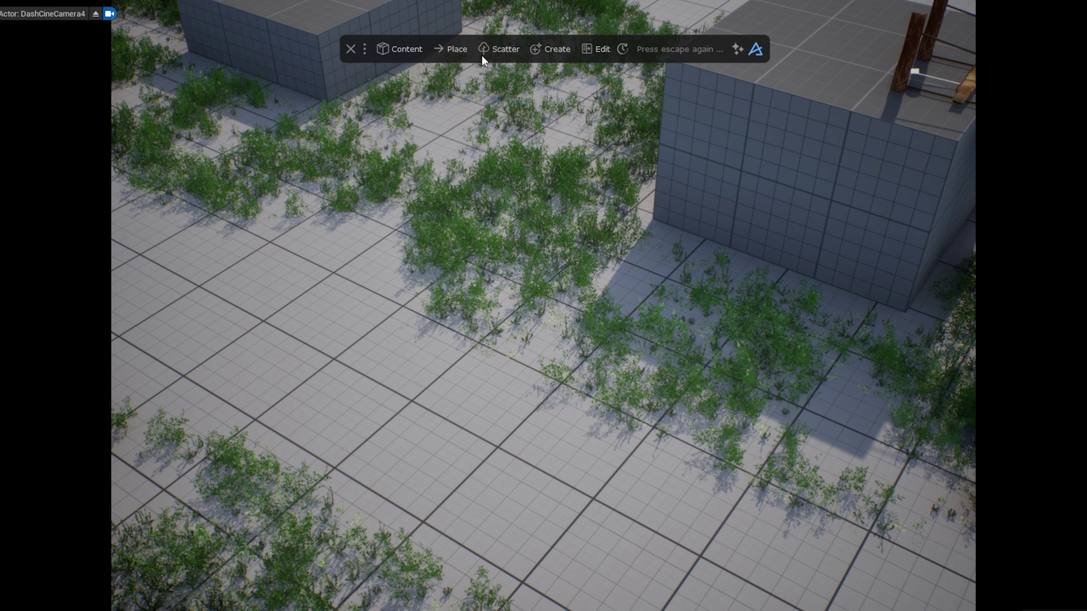
# Place the ivy 3D plant variations in a grid on the open ground beside the blocks and shift the group.
pyautogui.click(403, 49)
pyautogui.click(408, 84)
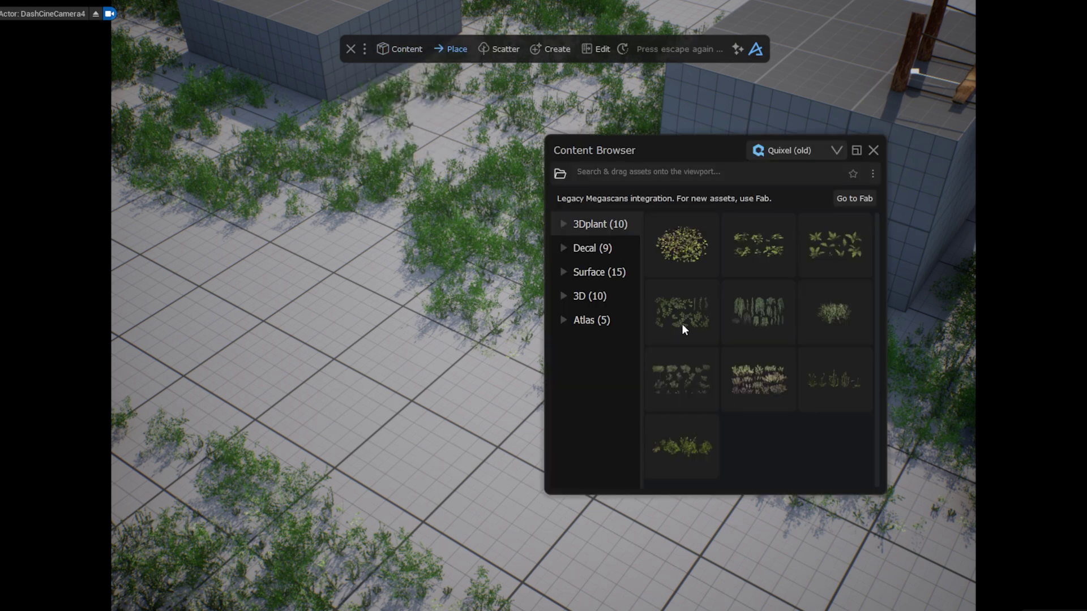
pyautogui.moveTo(684, 329); pyautogui.dragTo(432, 419)
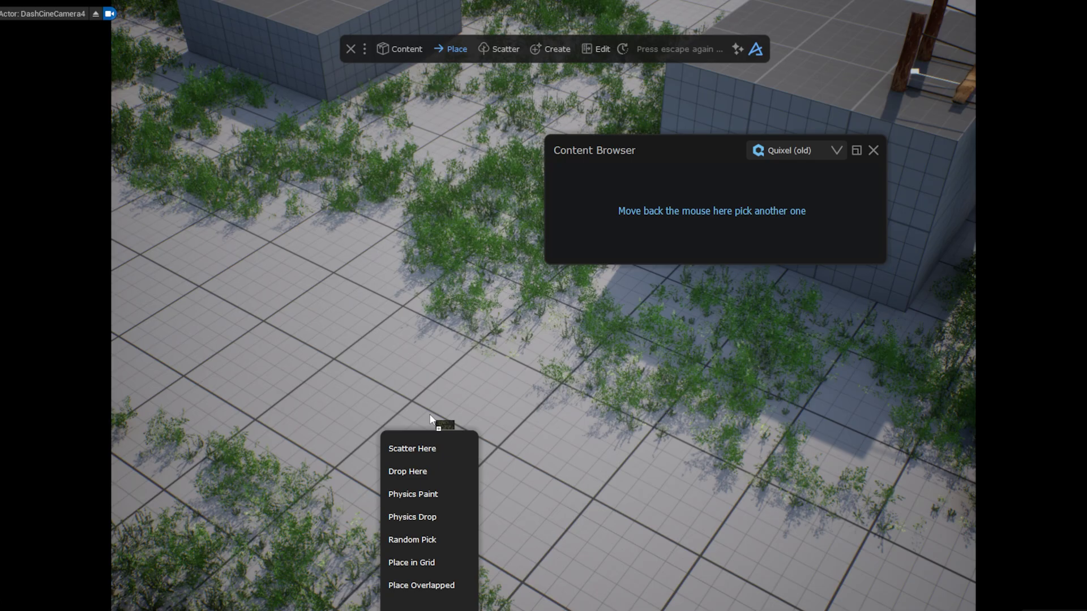
pyautogui.click(427, 562)
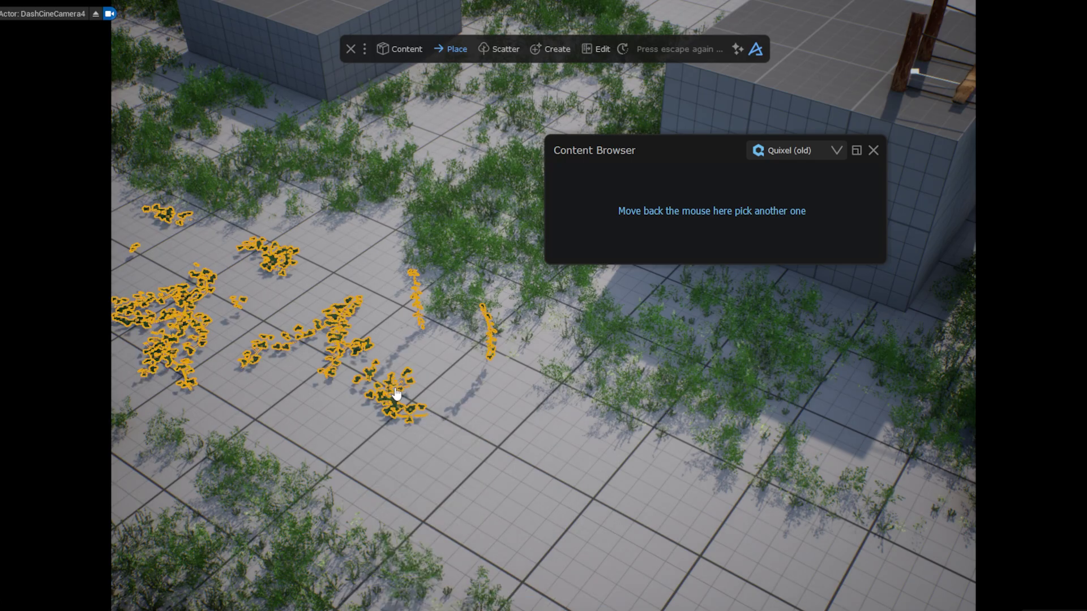
pyautogui.keyDown('ctrl'); pyautogui.moveTo(325, 317); pyautogui.dragTo(395, 428); pyautogui.keyUp('ctrl')
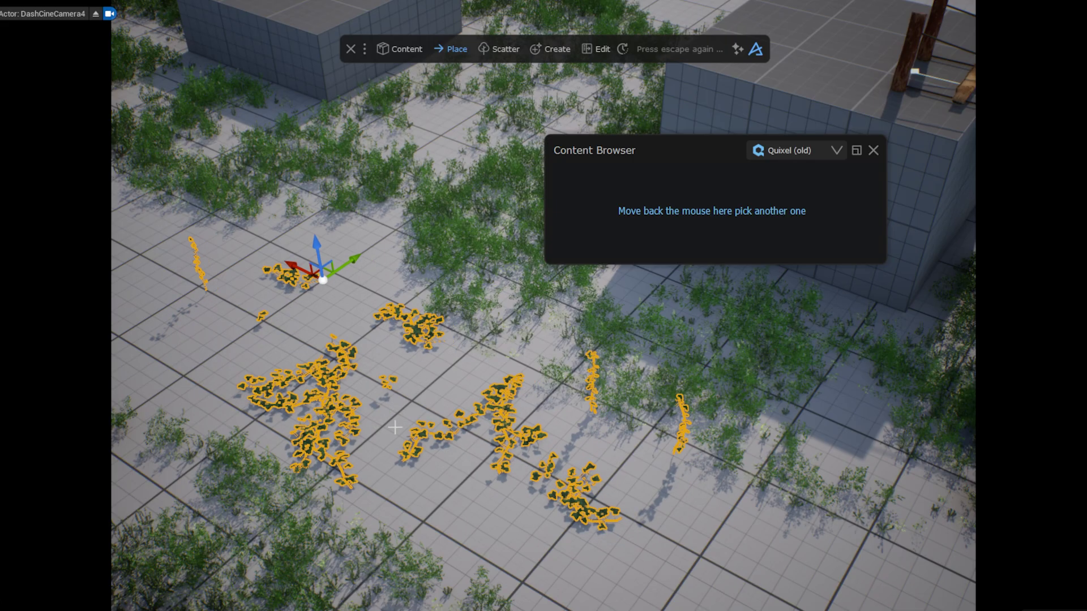
# Create a Surface Scatter from the small ivy variations and add the bridge posts as its Surface.
pyautogui.click(388, 381)
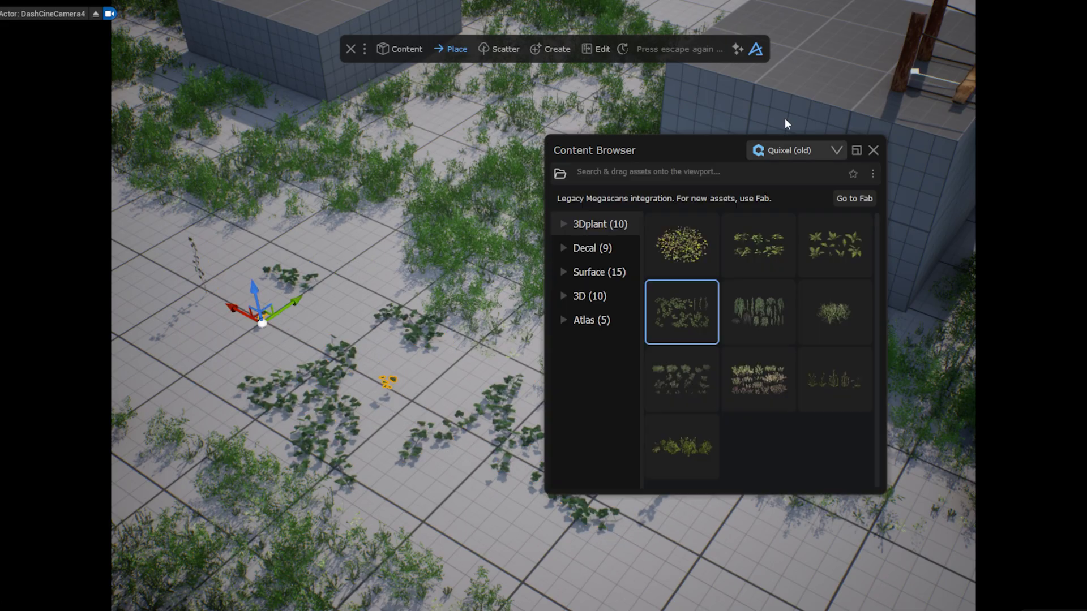
pyautogui.click(873, 150)
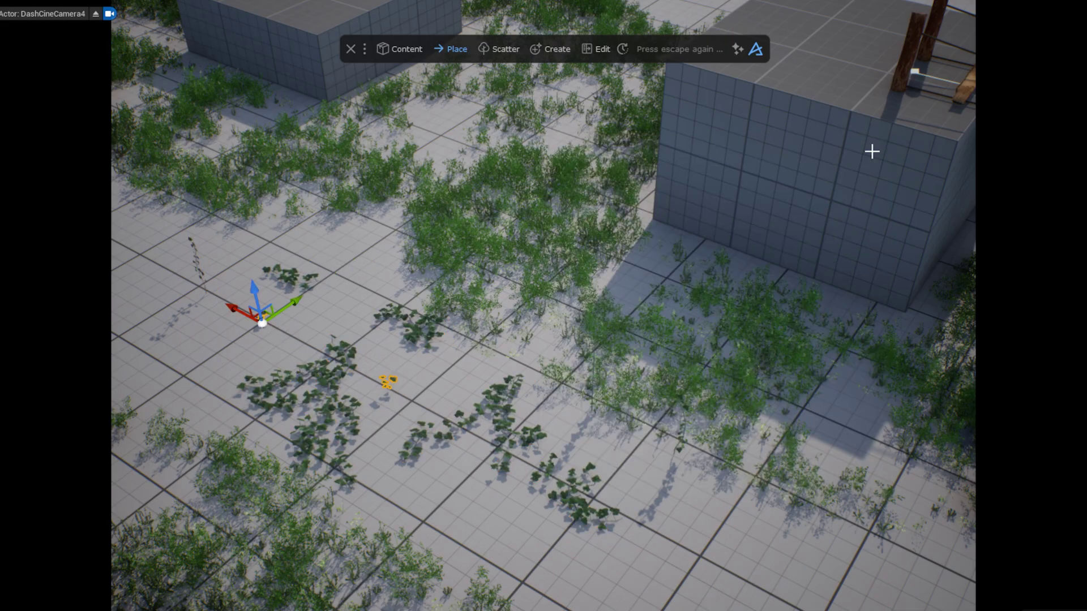
pyautogui.click(498, 49)
pyautogui.click(497, 80)
pyautogui.moveTo(996, 159); pyautogui.dragTo(721, 154)
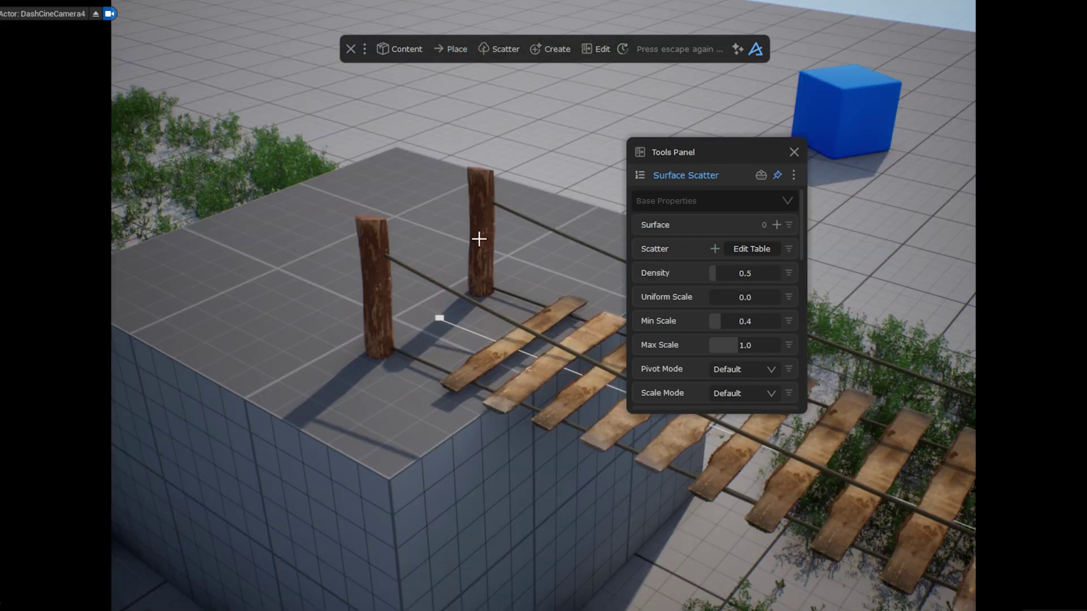
pyautogui.click(482, 238)
pyautogui.click(776, 226)
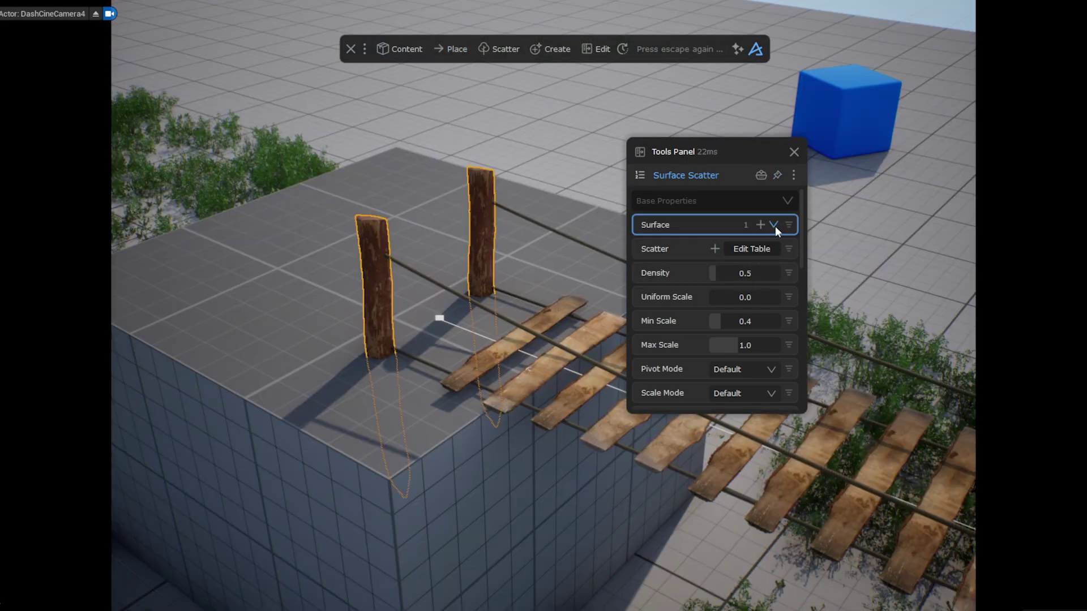
# Set the ivy scatter's Density to 80, Min Scale to 0.48 and Max Scale to 0.73.
pyautogui.click(759, 274)
pyautogui.write('50')
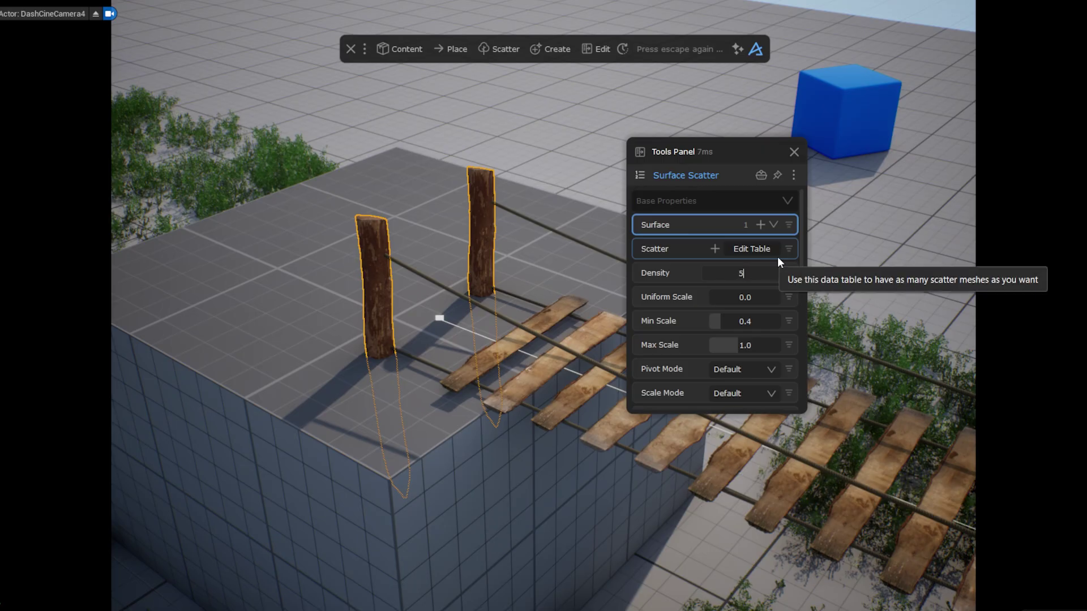
pyautogui.press('Return')
pyautogui.moveTo(731, 350); pyautogui.dragTo(723, 317)
pyautogui.click(740, 273)
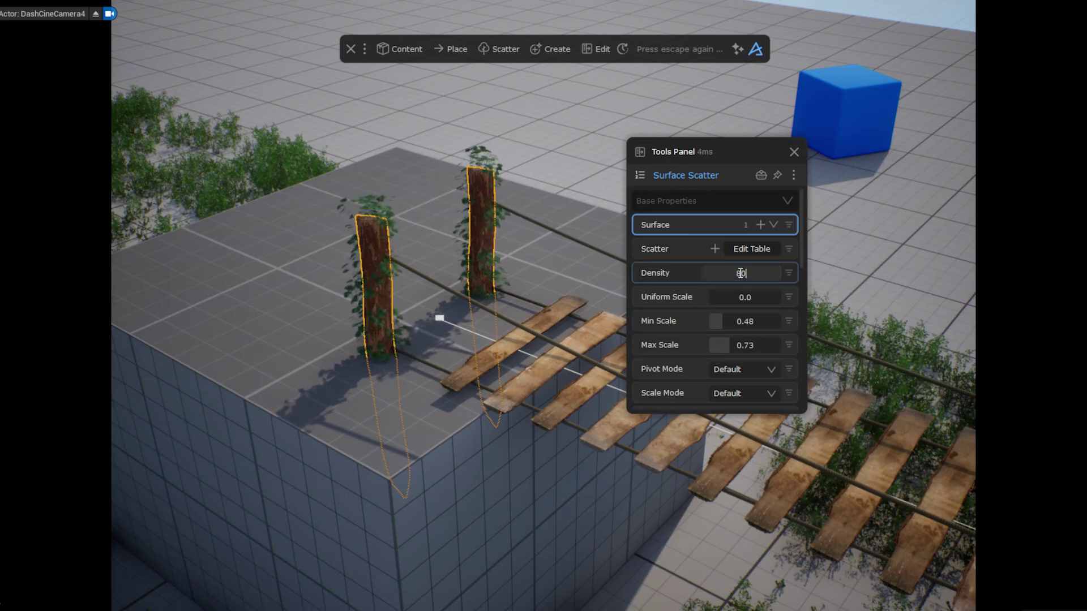
pyautogui.write('80')
pyautogui.press('Return')
pyautogui.scroll(-3, 745, 294)
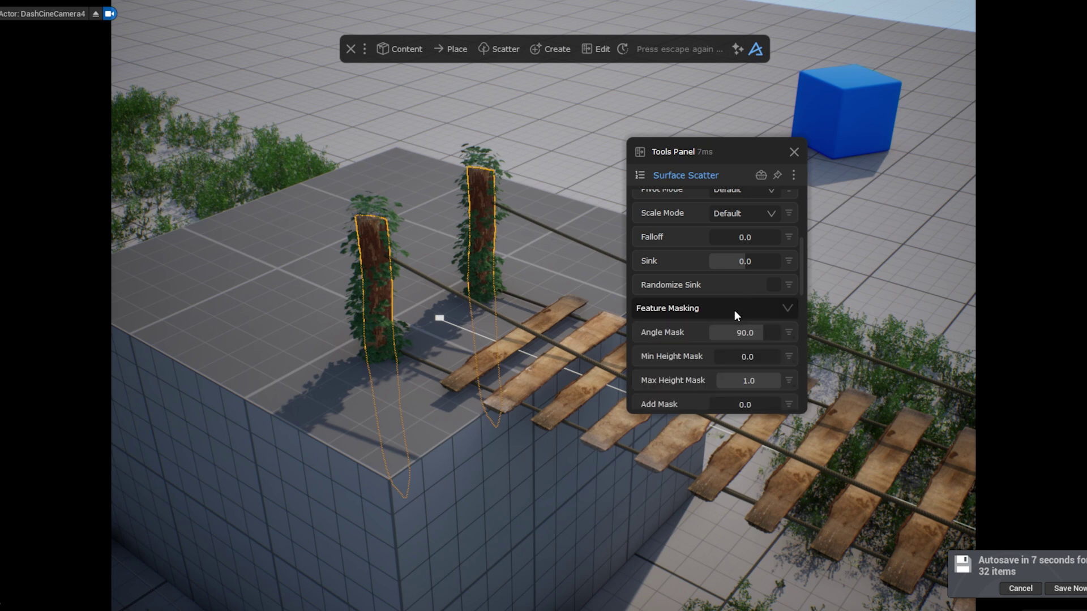
# Lower the Max Height Mask slightly on the posts' ivy scatter and set its Density to 100.
pyautogui.scroll(-2, 735, 311)
pyautogui.moveTo(769, 308)
pyautogui.mouseDown()
pyautogui.moveTo(777, 300)
pyautogui.moveTo(766, 303)
pyautogui.mouseUp()
pyautogui.scroll(5, 766, 302)
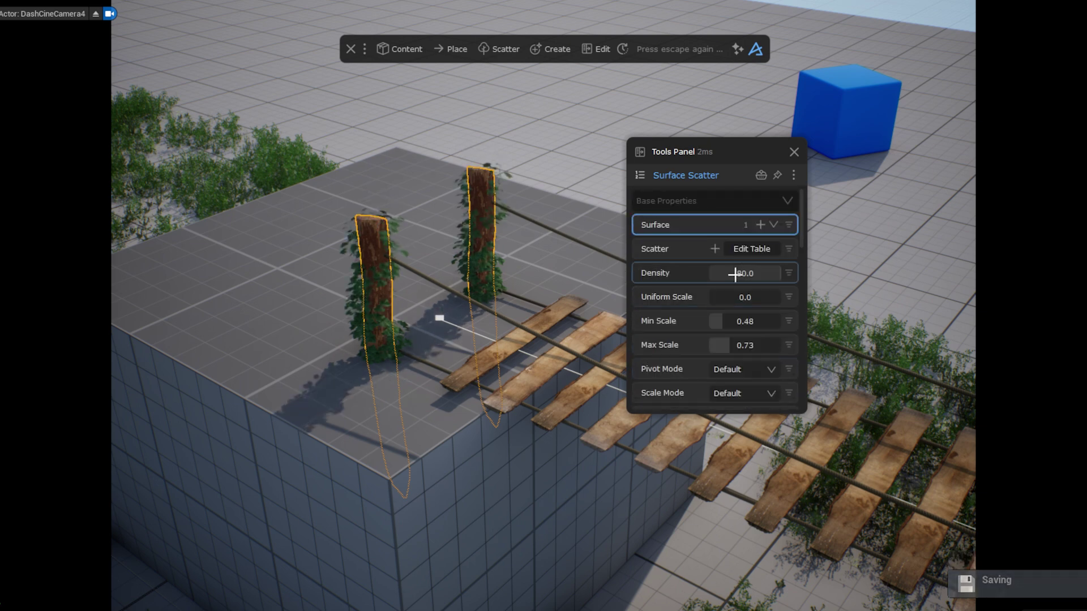
pyautogui.doubleClick(737, 274)
pyautogui.write('100')
pyautogui.press('Return')
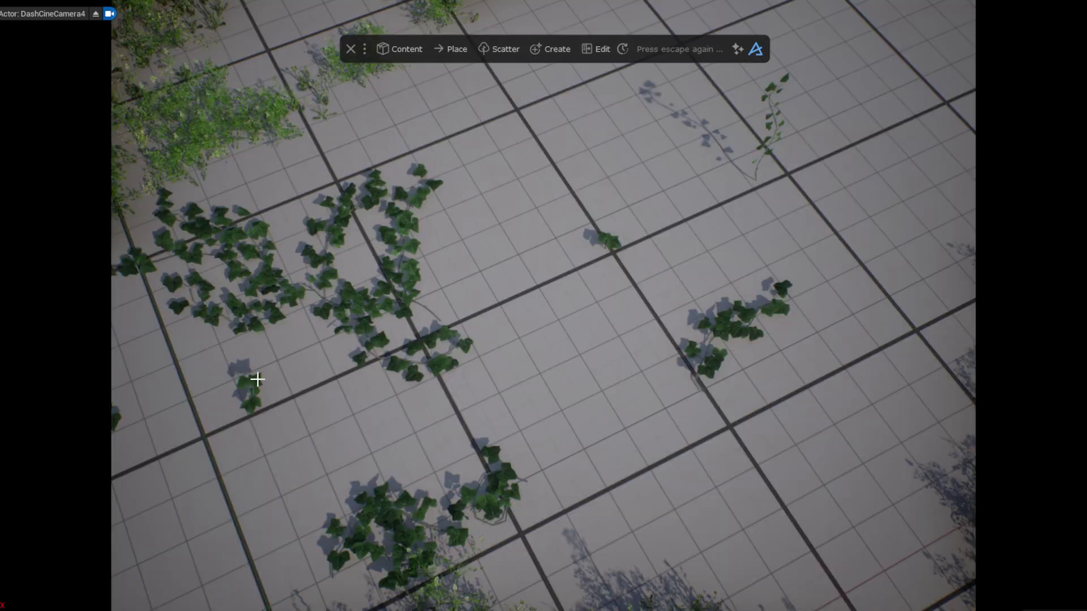
# Create a Surface Scatter from the ivy variations with the upper handrail cables as Surface and Density 100.
pyautogui.click(255, 385)
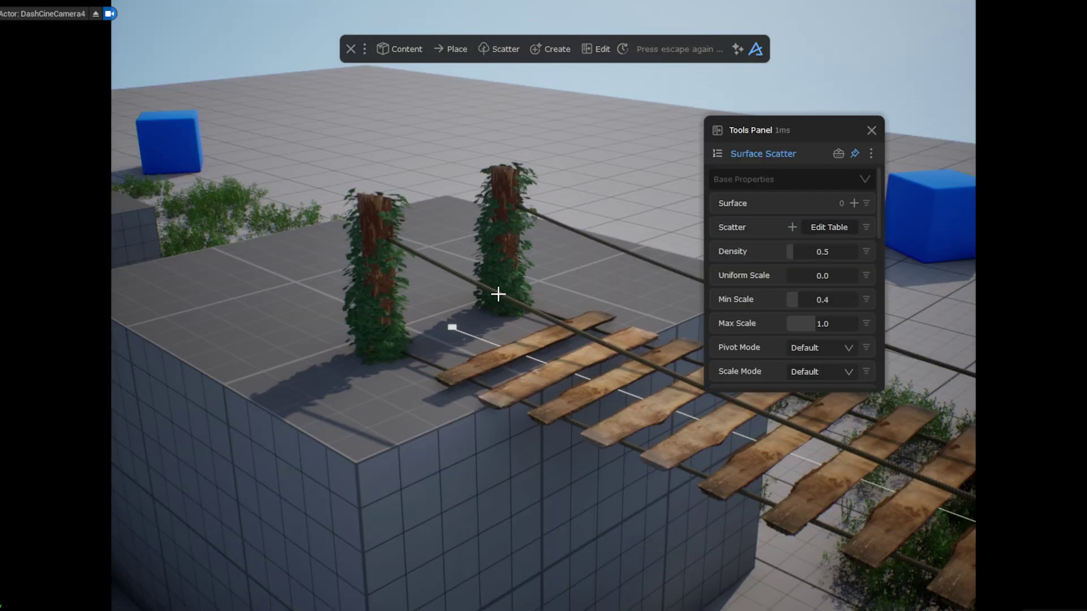
pyautogui.click(498, 294)
pyautogui.click(854, 204)
pyautogui.moveTo(795, 252); pyautogui.dragTo(851, 248)
pyautogui.press('Return')
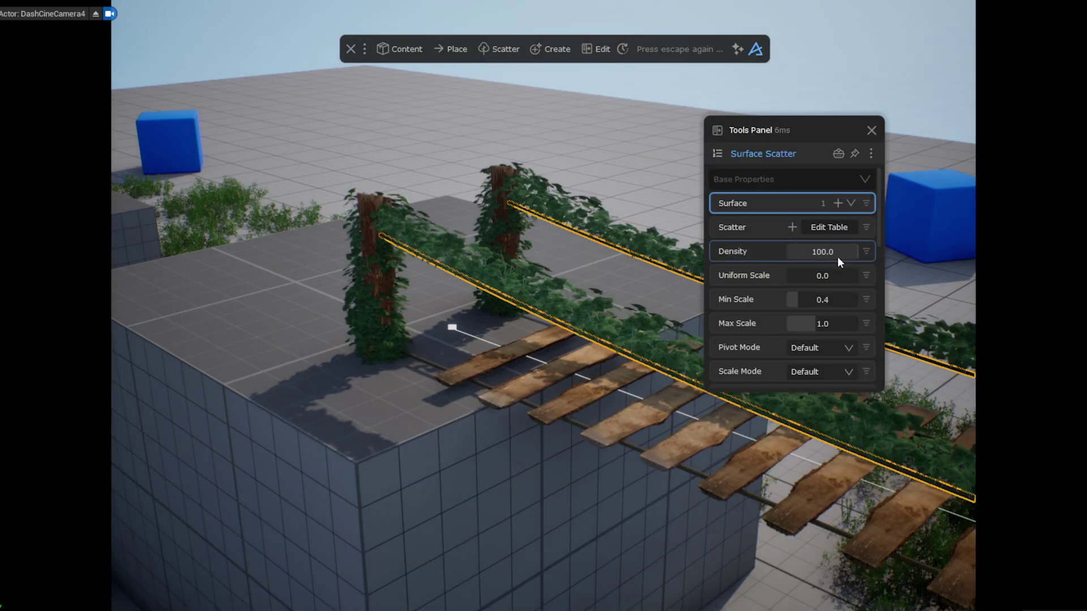
# Set the handrail ivy's Surface Align to 1.0 and mask its coverage into uneven patches.
pyautogui.scroll(-3, 810, 298)
pyautogui.scroll(-3, 810, 298)
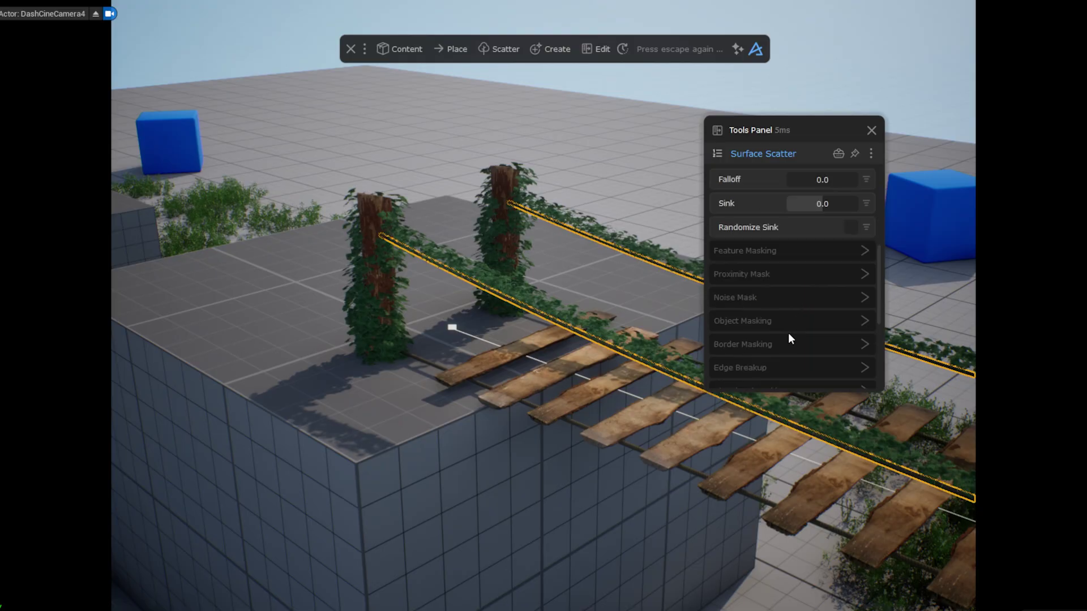
pyautogui.click(789, 271)
pyautogui.moveTo(819, 296); pyautogui.dragTo(922, 291)
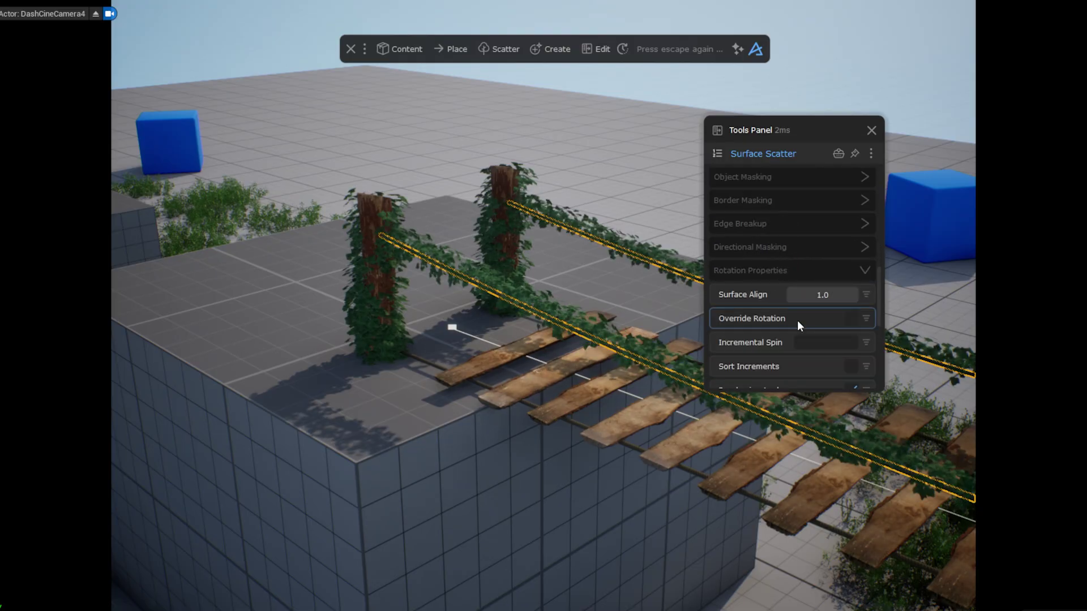
pyautogui.scroll(2, 797, 272)
pyautogui.click(793, 214)
pyautogui.moveTo(850, 287)
pyautogui.mouseDown()
pyautogui.moveTo(837, 287)
pyautogui.moveTo(861, 287)
pyautogui.mouseUp()
pyautogui.moveTo(853, 265)
pyautogui.mouseDown()
pyautogui.moveTo(817, 282)
pyautogui.moveTo(830, 264)
pyautogui.moveTo(844, 267)
pyautogui.mouseUp()
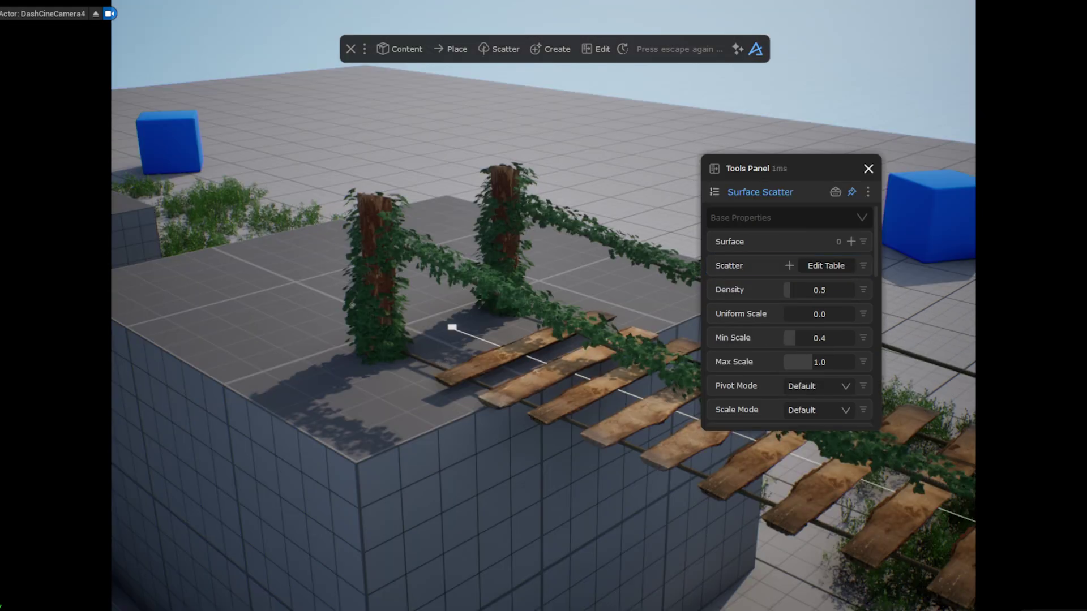
# Add the lower bridge ropes as the Surface of a new ivy Surface Scatter and set its Density to 100.
pyautogui.click(754, 498)
pyautogui.click(850, 241)
pyautogui.moveTo(799, 289); pyautogui.dragTo(881, 285)
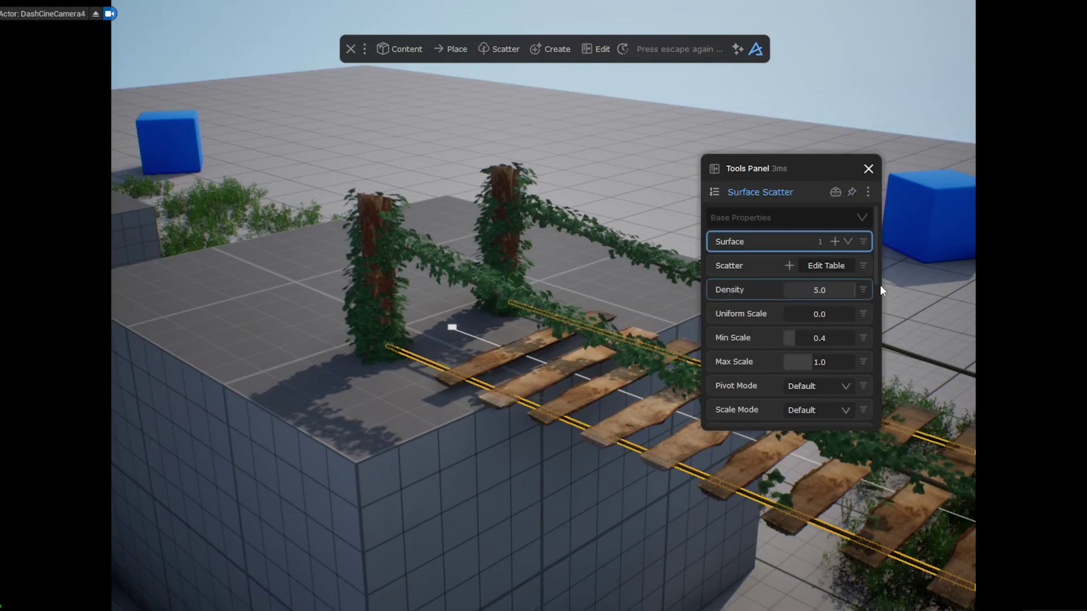
pyautogui.click(818, 290)
pyautogui.write('100')
pyautogui.press('Return')
# Set the Max Scale of the lower ropes' ivy scatter to 0.65 and open its further scatter properties.
pyautogui.scroll(-5, 789, 348)
pyautogui.scroll(3, 792, 340)
pyautogui.moveTo(810, 289); pyautogui.dragTo(801, 290)
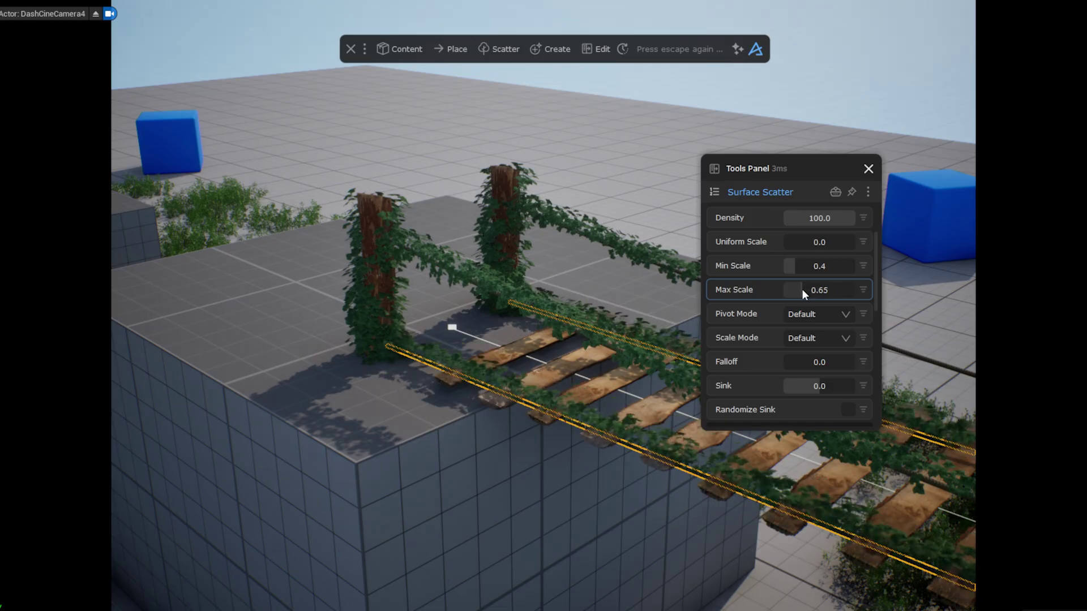
pyautogui.scroll(-5, 800, 291)
pyautogui.scroll(-3, 800, 289)
pyautogui.click(768, 273)
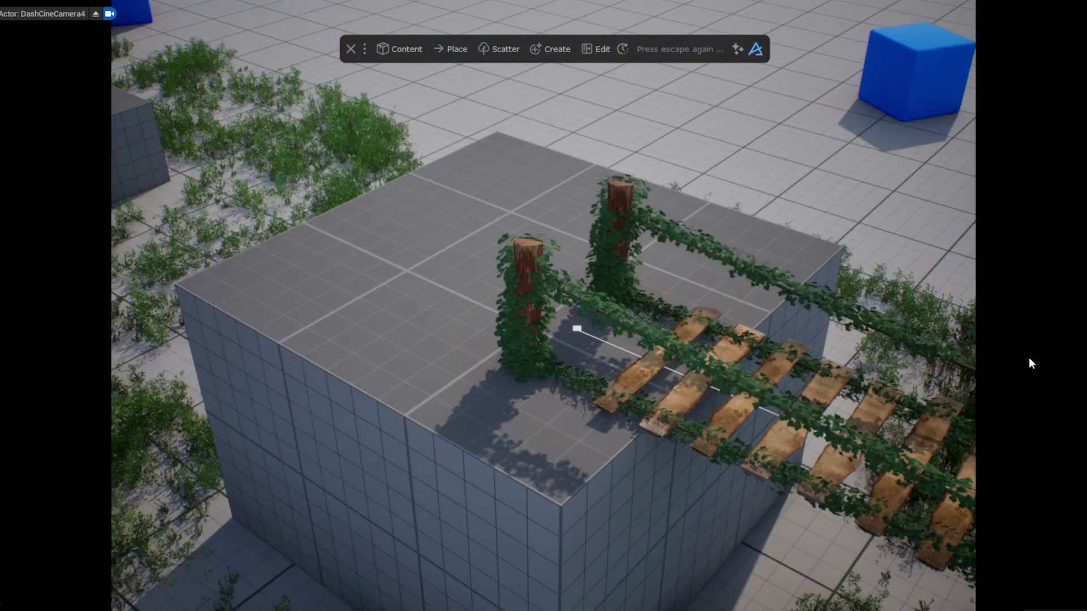
# Scatter the fern and grass 3D plants from the Quixel library over the top of the block.
pyautogui.click(416, 54)
pyautogui.click(406, 80)
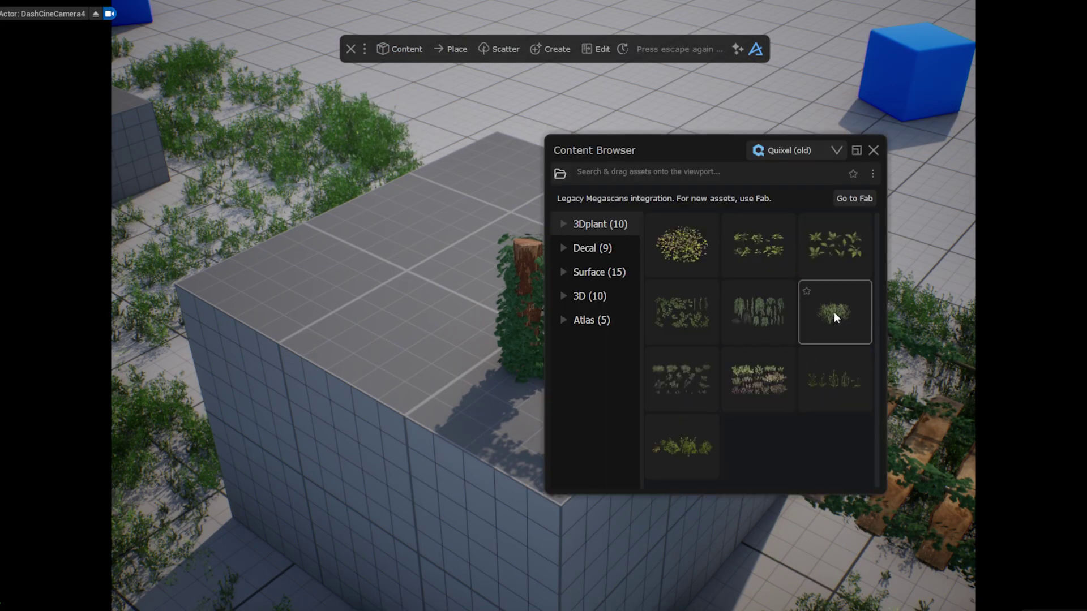
pyautogui.click(873, 151)
pyautogui.click(399, 48)
pyautogui.click(406, 80)
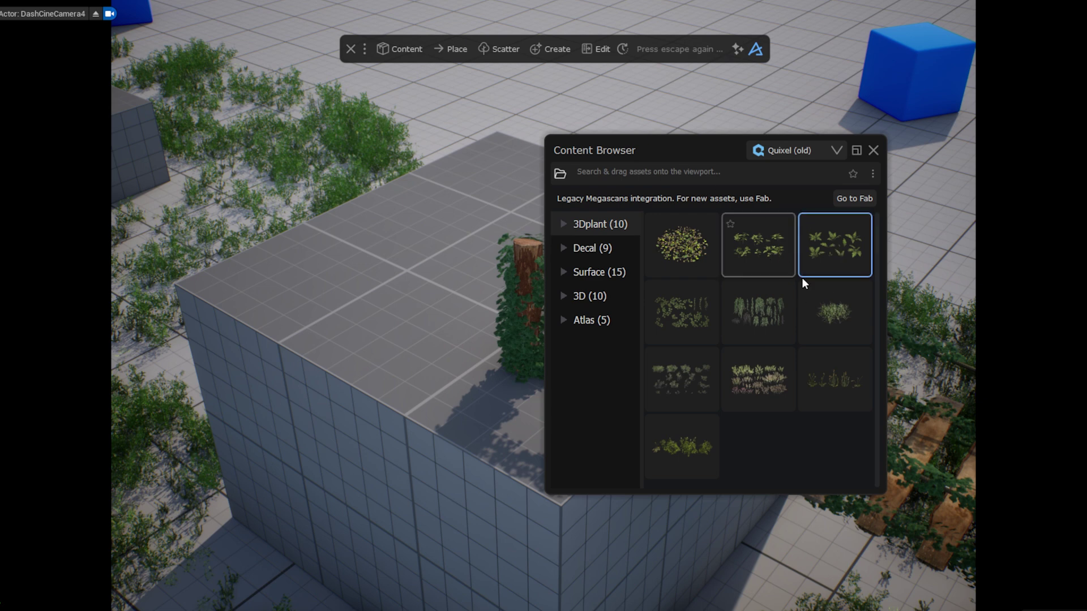
pyautogui.moveTo(836, 314); pyautogui.dragTo(519, 202)
pyautogui.moveTo(444, 256); pyautogui.dragTo(444, 256)
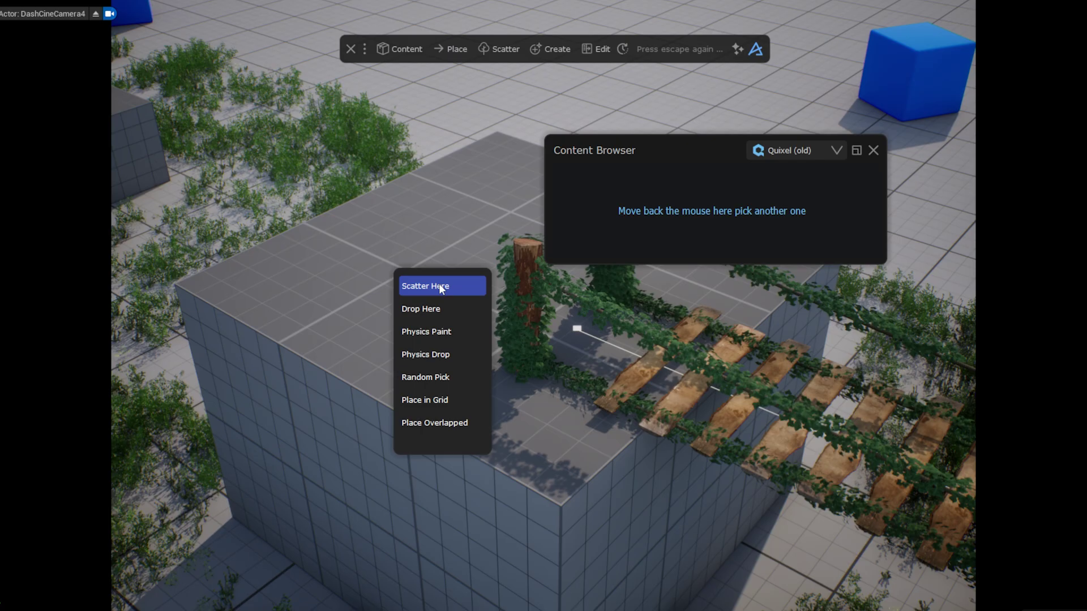
pyautogui.click(441, 287)
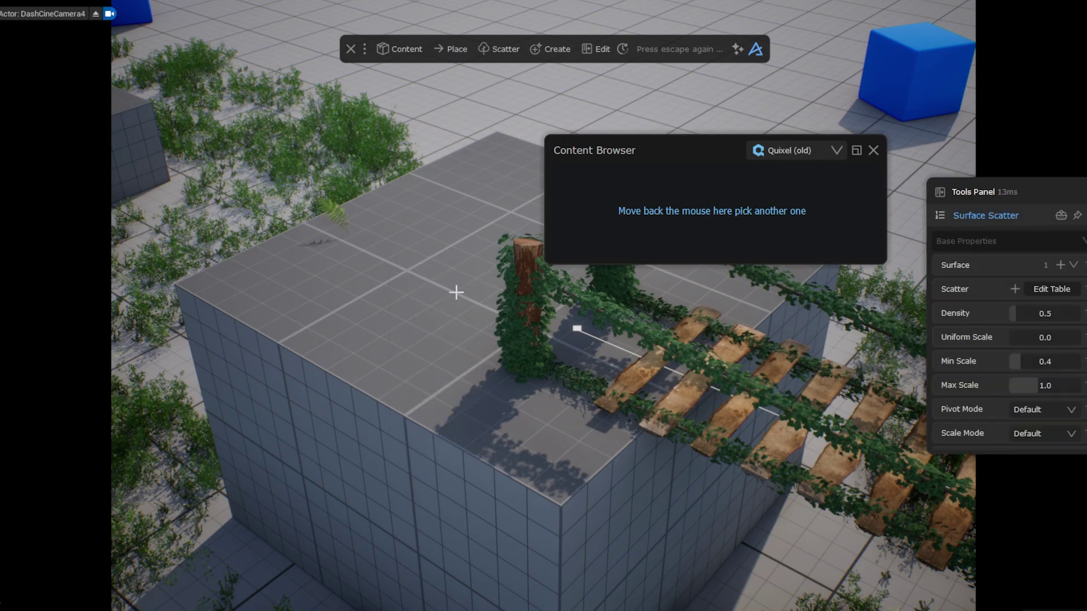
# Set the Density of the fern and grass scatter to 7.
pyautogui.moveTo(783, 283); pyautogui.dragTo(854, 263)
pyautogui.click(812, 283)
pyautogui.write('7')
pyautogui.press('Return')
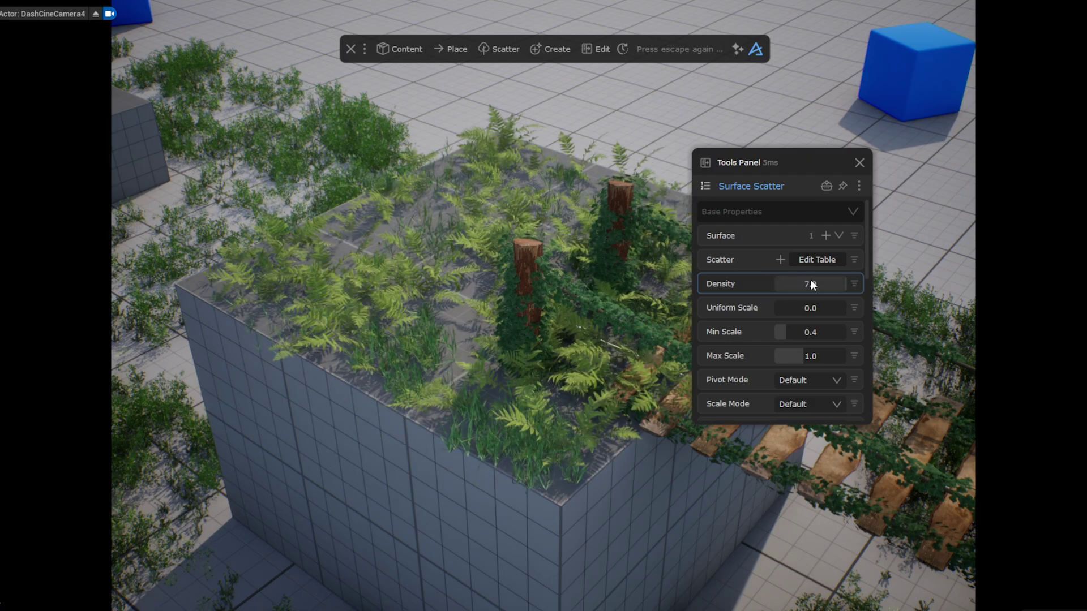
# Add the posts as Proximity Mask objects for the plant scatter, set Distance to 133.33 and invert the mask.
pyautogui.click(842, 185)
pyautogui.scroll(-5, 787, 271)
pyautogui.click(778, 342)
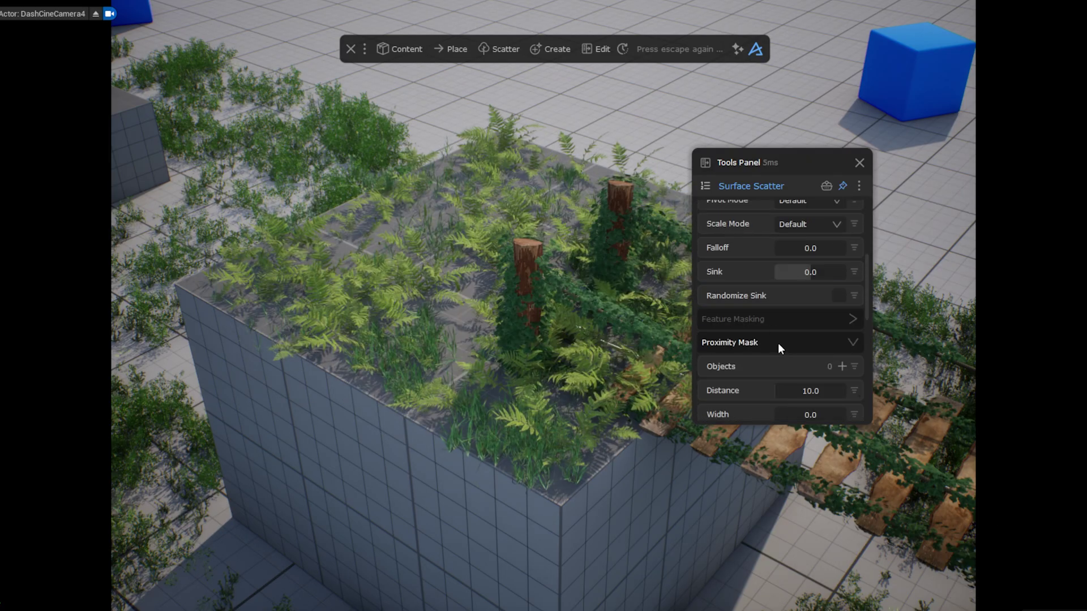
pyautogui.scroll(-1, 778, 343)
pyautogui.click(555, 261)
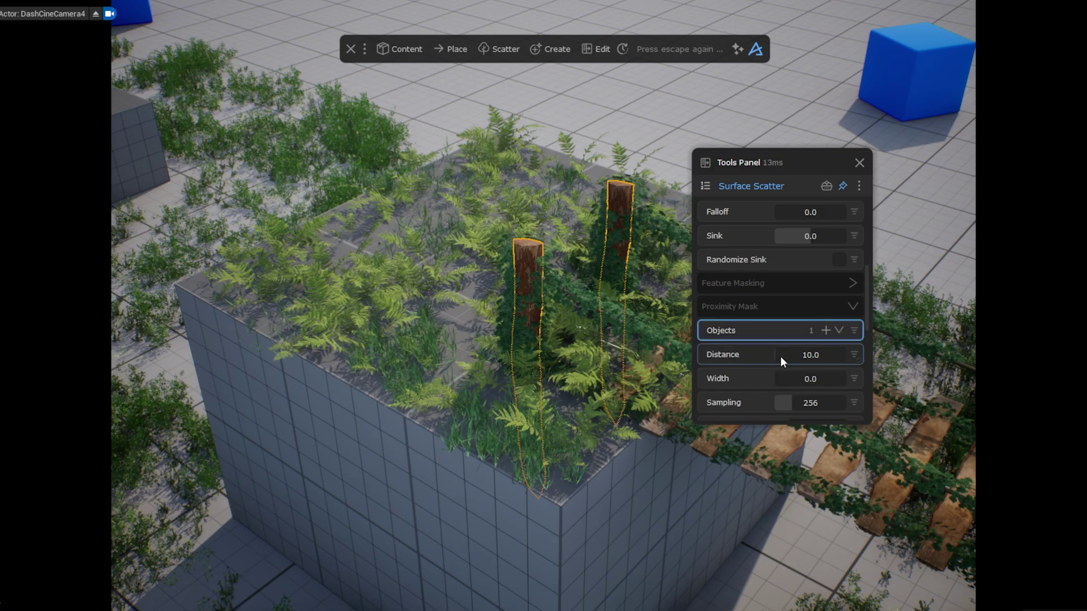
pyautogui.moveTo(780, 356)
pyautogui.mouseDown()
pyautogui.moveTo(793, 355)
pyautogui.moveTo(784, 355)
pyautogui.mouseUp()
pyautogui.click(855, 355)
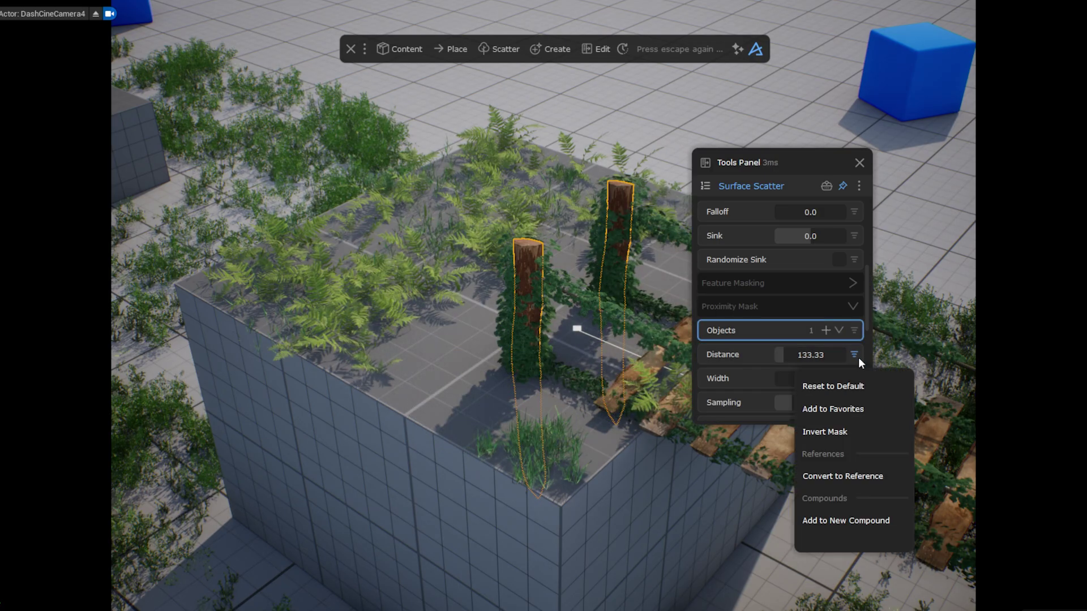
pyautogui.click(853, 431)
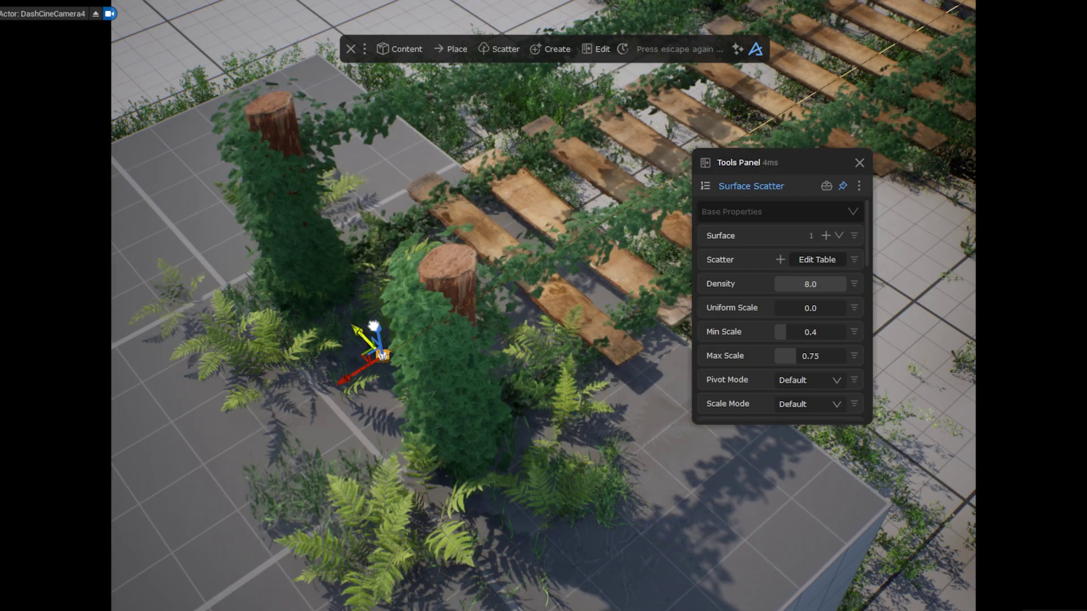
# Move the bridge curve's end point between the posts across the top of the block.
pyautogui.moveTo(374, 327); pyautogui.dragTo(286, 440)
pyautogui.scroll(-3, 415, 357)
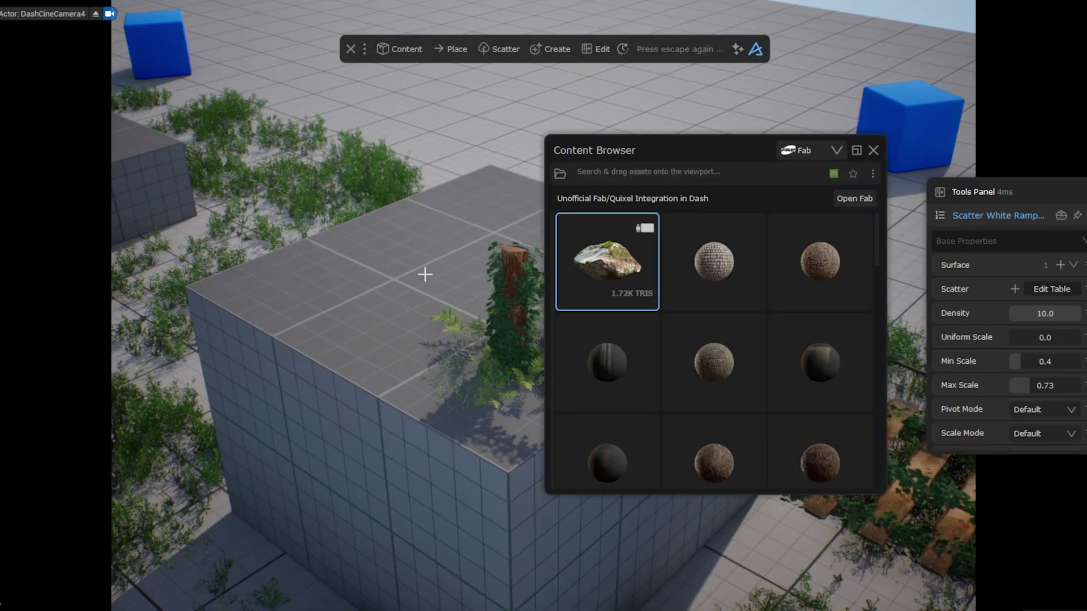
# Scatter the mossy rock from Fab on the block with Density 1.67, Min Scale 0.08 and Max Scale 0.15.
pyautogui.moveTo(604, 267); pyautogui.dragTo(396, 310)
pyautogui.moveTo(1025, 183); pyautogui.dragTo(767, 182)
pyautogui.moveTo(754, 303); pyautogui.dragTo(769, 302)
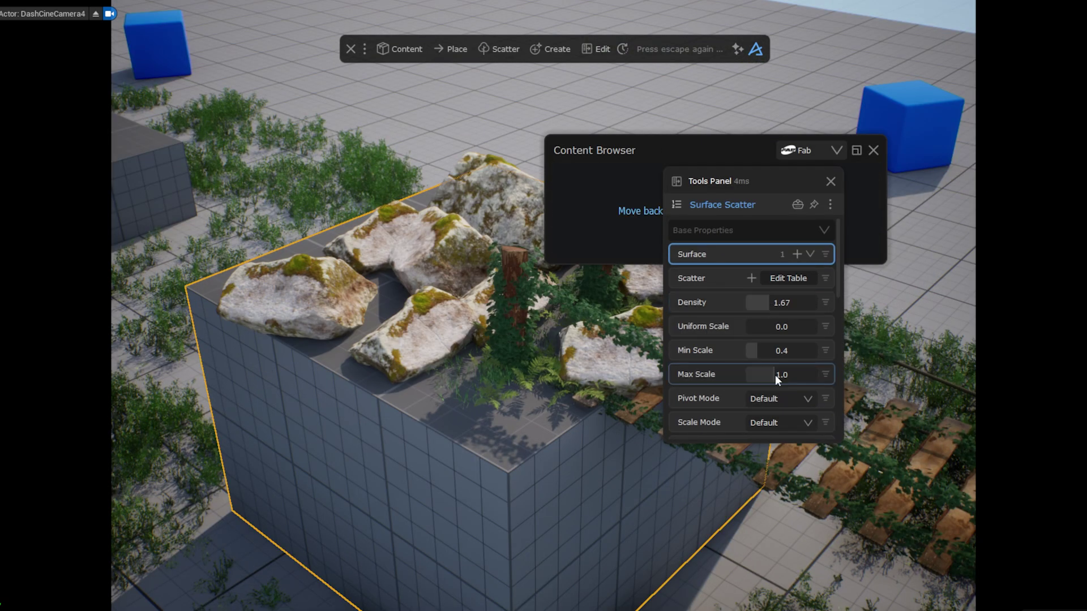
pyautogui.moveTo(775, 375); pyautogui.dragTo(751, 374)
pyautogui.moveTo(757, 353); pyautogui.dragTo(750, 372)
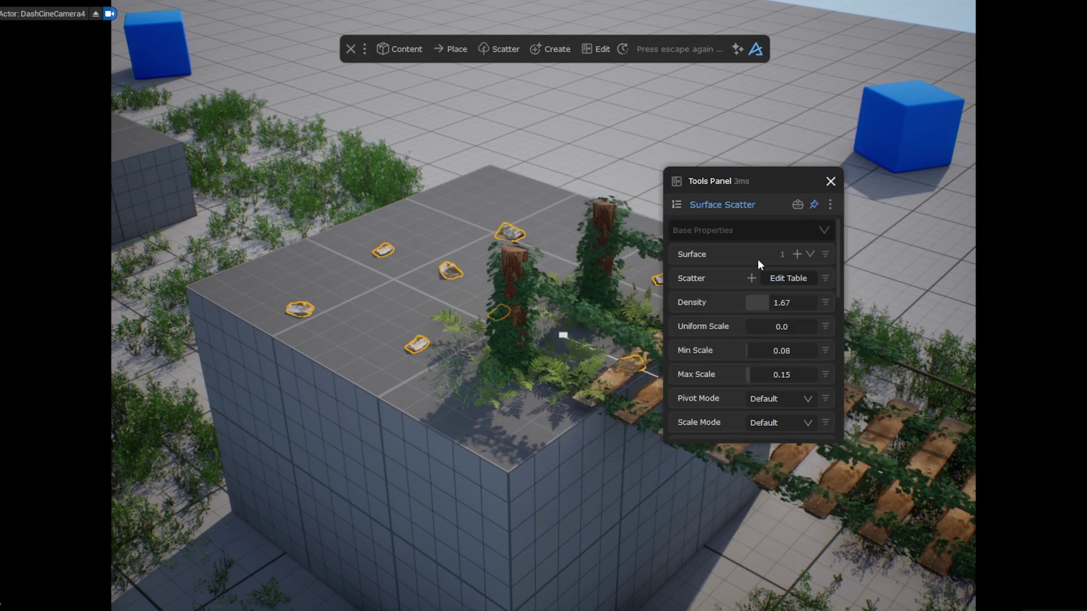
# Add the posts as Proximity Mask objects for the rock scatter, invert the mask and set Distance to 275.
pyautogui.scroll(-8, 734, 324)
pyautogui.click(518, 254)
pyautogui.click(813, 313)
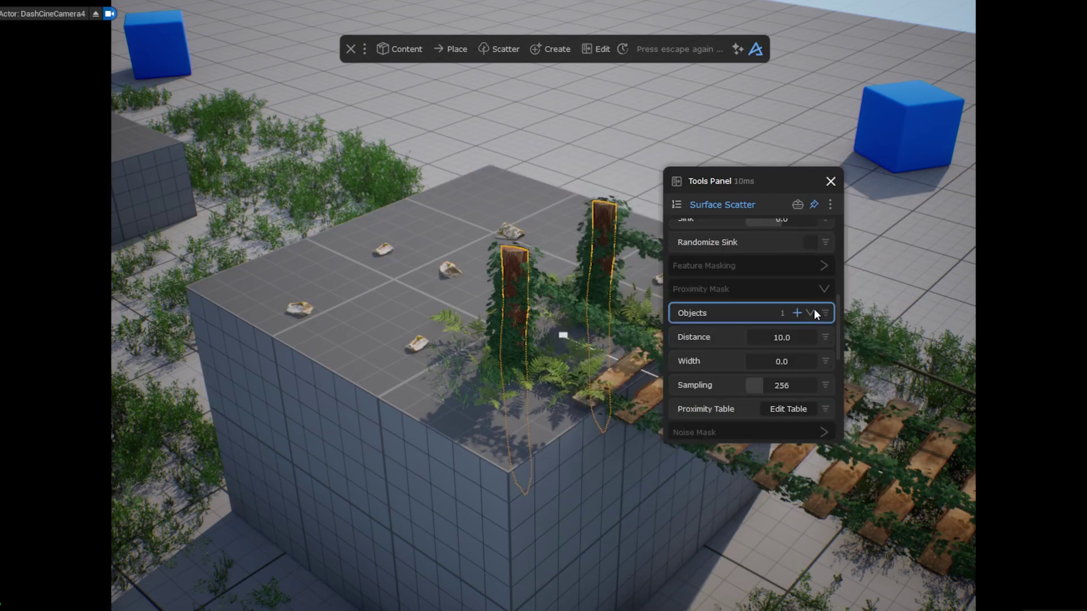
pyautogui.click(826, 337)
pyautogui.click(817, 414)
pyautogui.moveTo(752, 338); pyautogui.dragTo(767, 338)
# Select the bridge curve's end point on the rock-strewn block and shift its position.
pyautogui.click(562, 336)
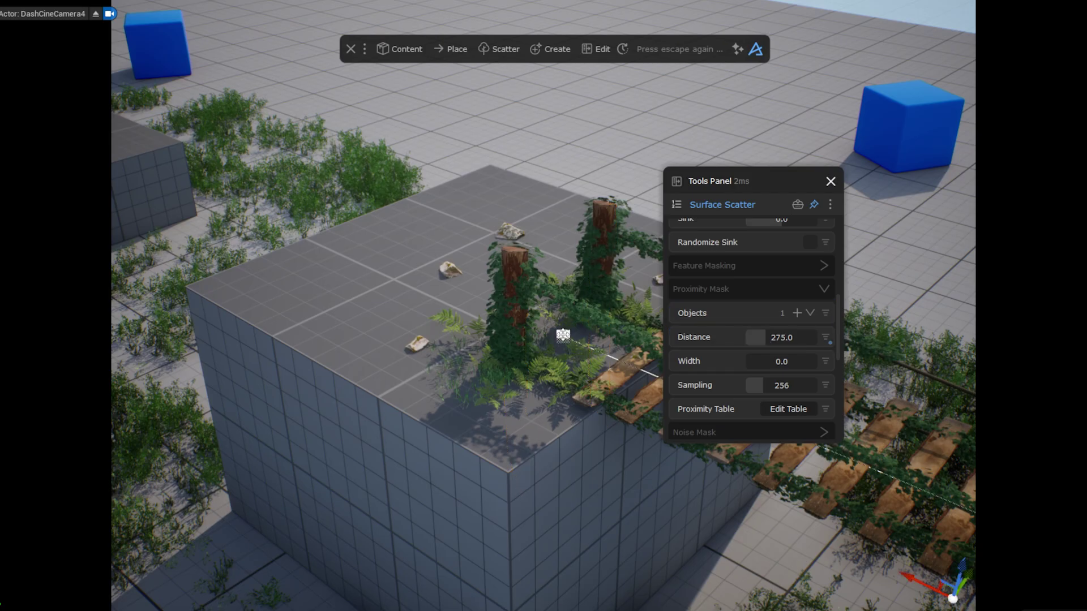
pyautogui.moveTo(541, 327); pyautogui.dragTo(543, 300)
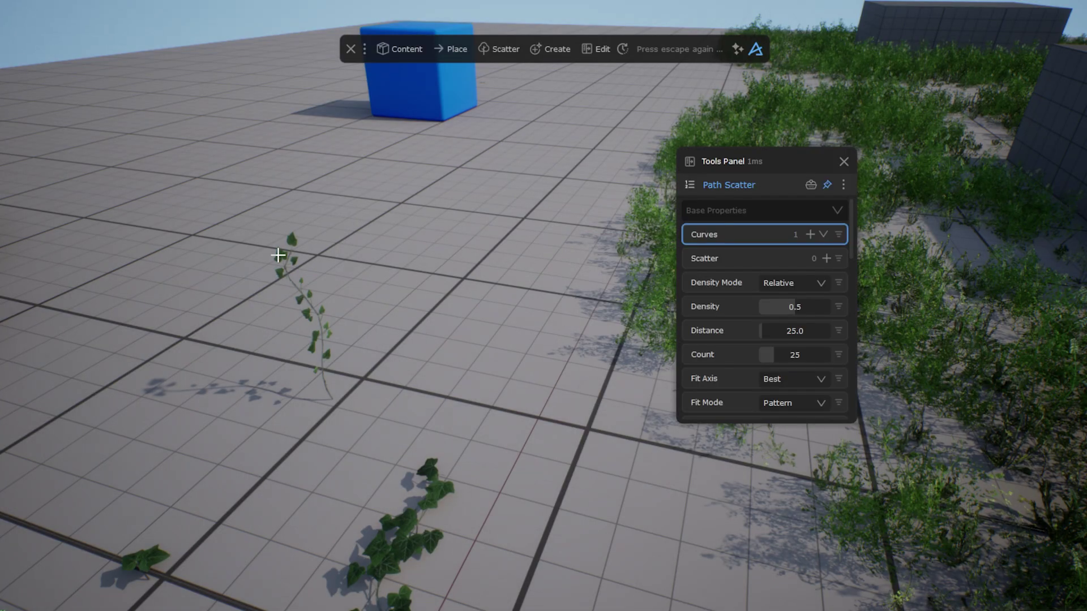
# Add the long single ivy vine as the Scatter object of the bridge's Path Scatter.
pyautogui.click(278, 255)
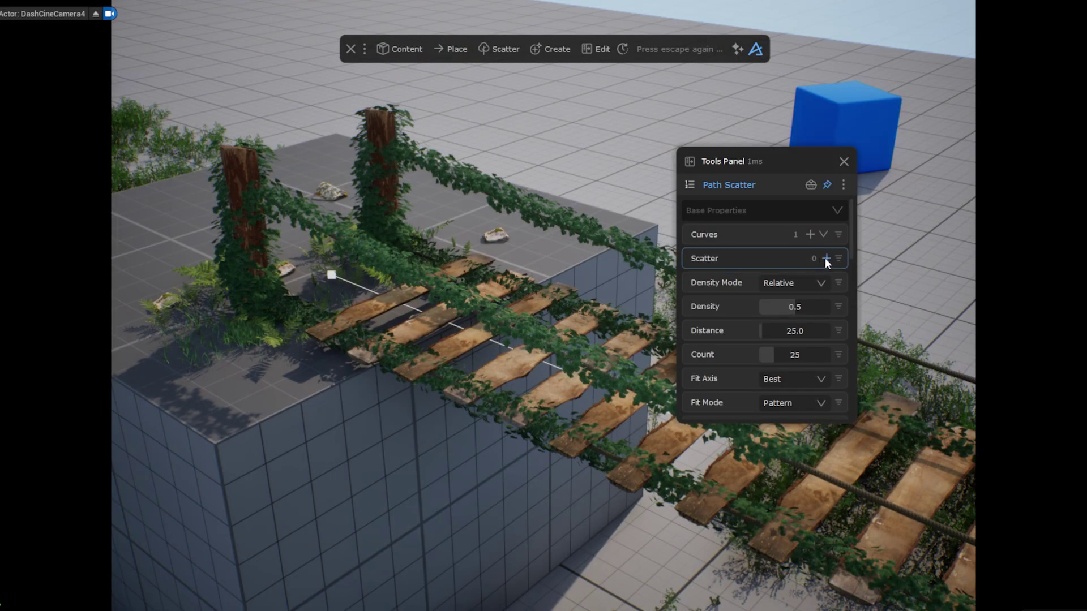
pyautogui.click(826, 258)
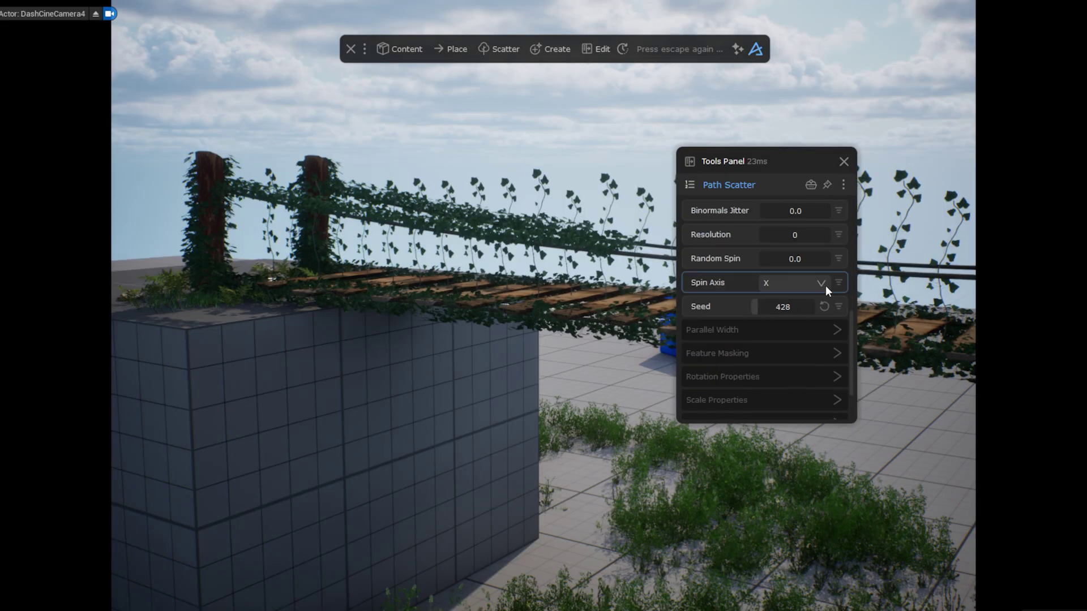
# Set the Path Scatter's Y Rotation to 180 so the ivy vines hang downward from the bridge.
pyautogui.scroll(-6, 825, 285)
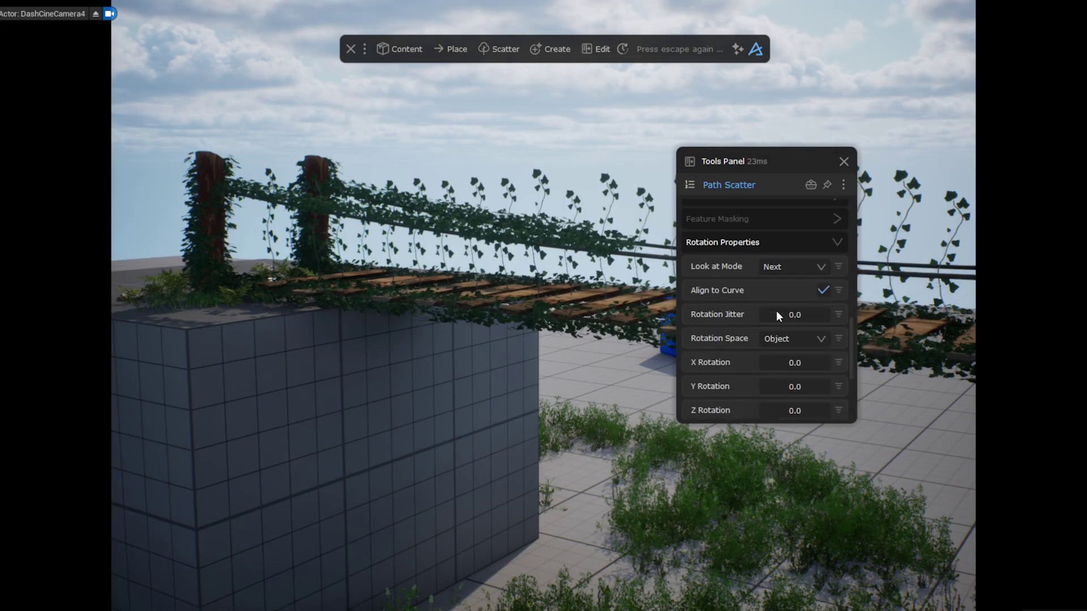
pyautogui.moveTo(791, 281); pyautogui.dragTo(797, 281)
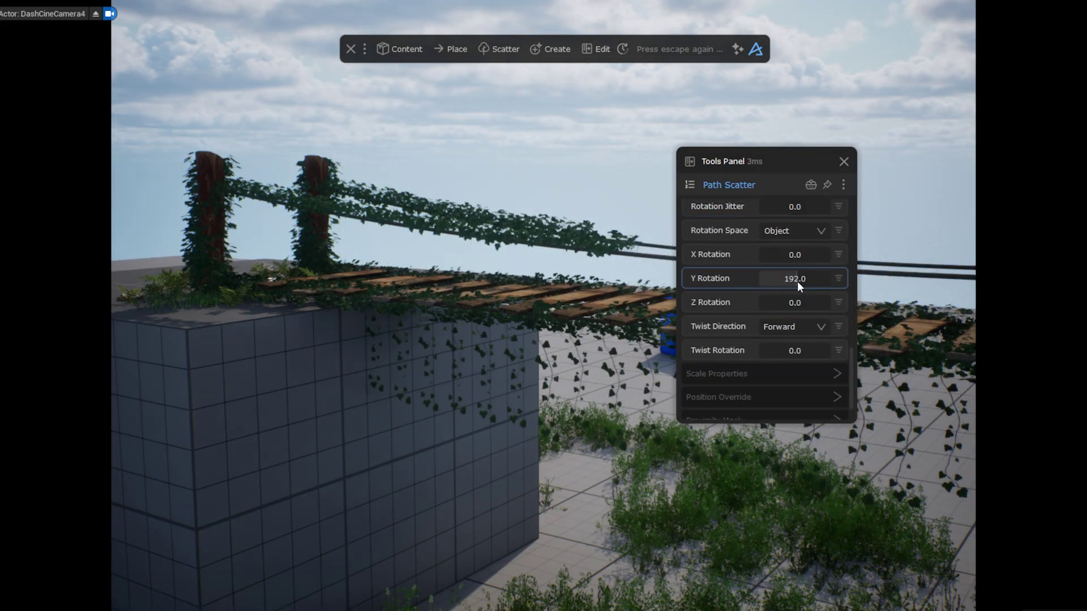
pyautogui.click(794, 278)
pyautogui.write('180')
pyautogui.press('Return')
pyautogui.scroll(3, 790, 276)
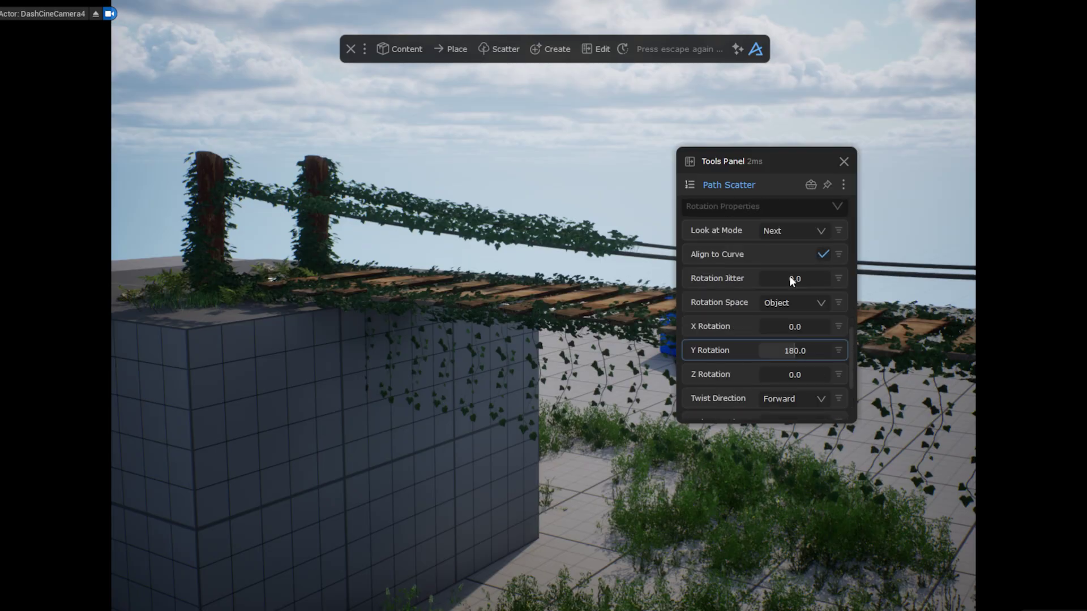
# Toggle Align to Curve for the hanging vines, set Twist Direction to Up and adjust Twist Rotation.
pyautogui.click(791, 304)
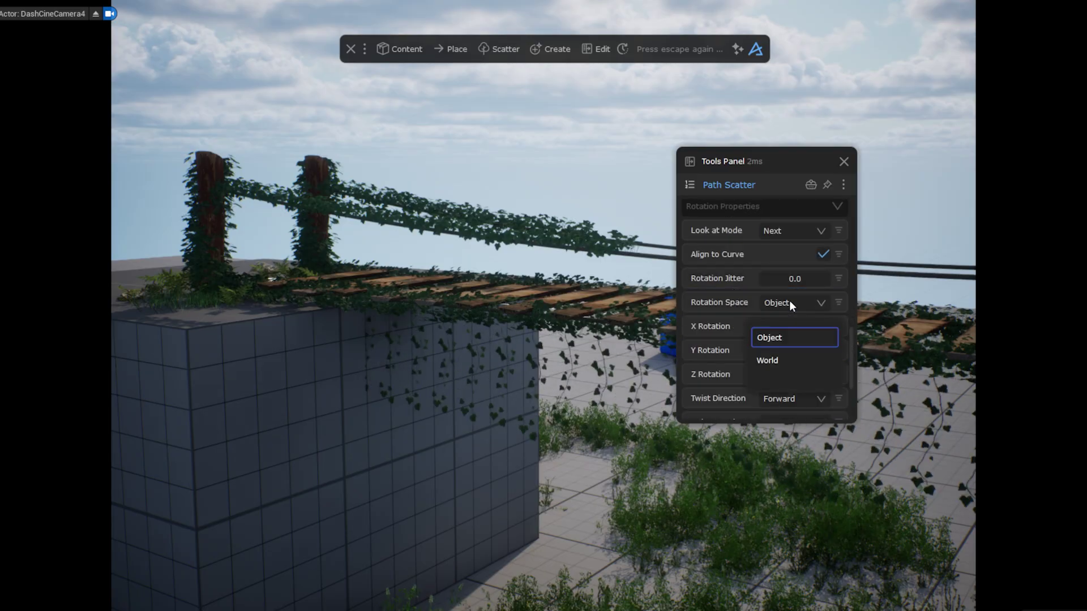
pyautogui.click(824, 253)
pyautogui.scroll(-3, 825, 254)
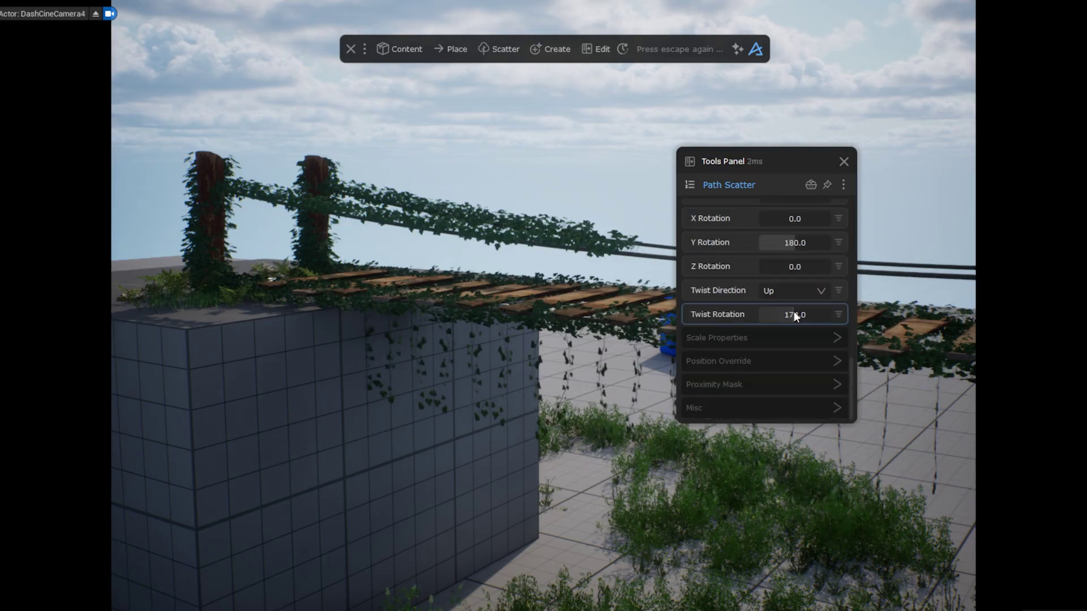
pyautogui.moveTo(794, 312); pyautogui.dragTo(762, 345)
# Lower the hanging vines' Min Scale and set their Max Scale to 0.92 to vary their lengths.
pyautogui.scroll(10, 746, 339)
pyautogui.scroll(-1, 746, 342)
pyautogui.moveTo(776, 367); pyautogui.dragTo(772, 364)
pyautogui.scroll(-5, 772, 364)
pyautogui.scroll(4, 771, 351)
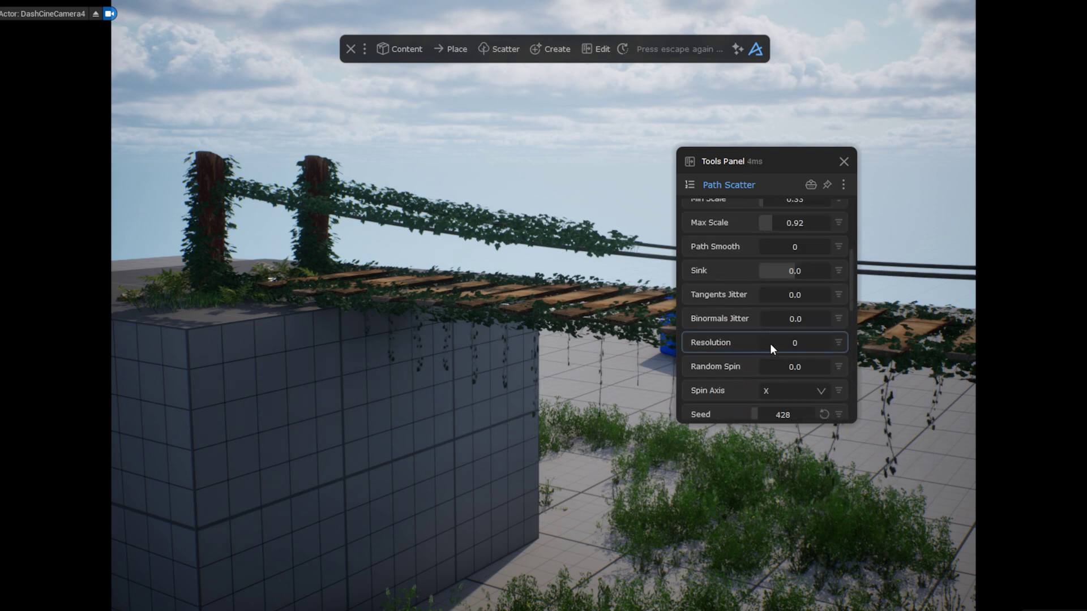
pyautogui.moveTo(800, 234); pyautogui.dragTo(817, 235)
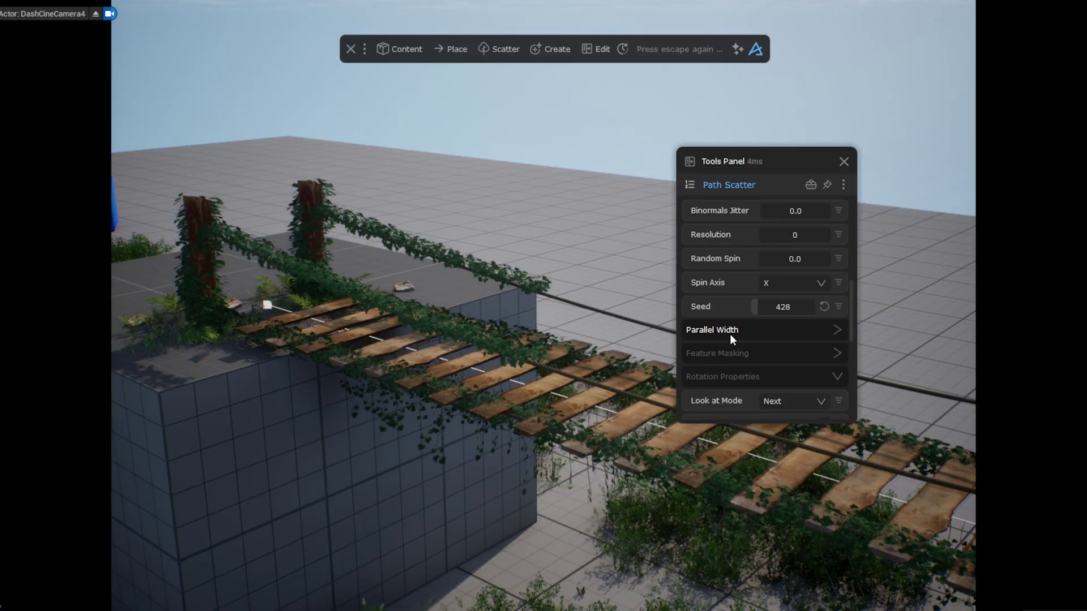
# Set the hanging vines' Parallel Width Distance to 66.67 and their Random Spin to 264 around the Z axis.
pyautogui.click(729, 334)
pyautogui.scroll(-1, 726, 331)
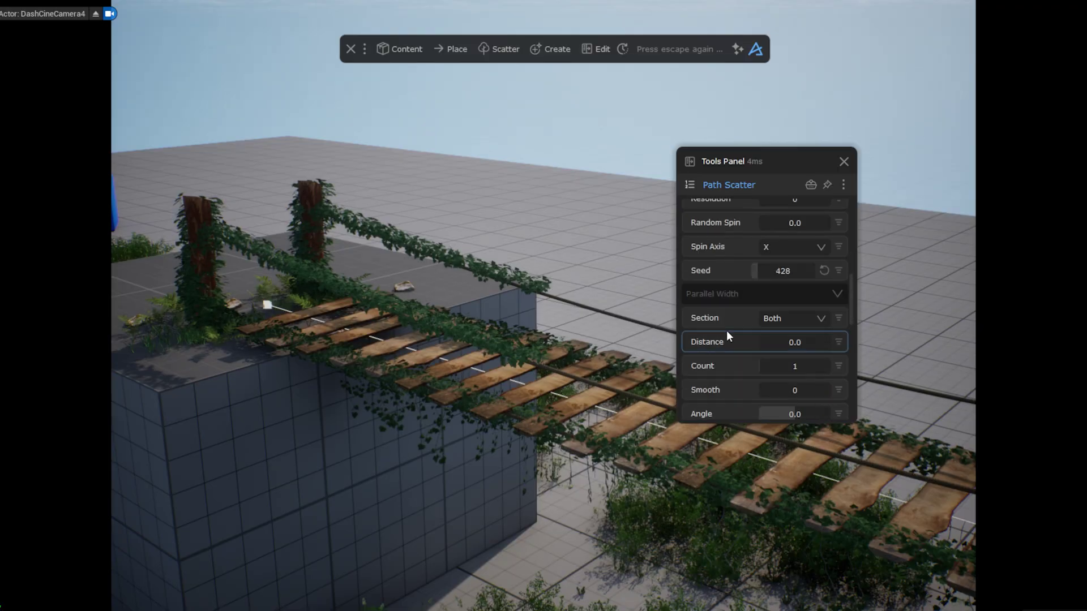
pyautogui.moveTo(726, 339); pyautogui.dragTo(763, 346)
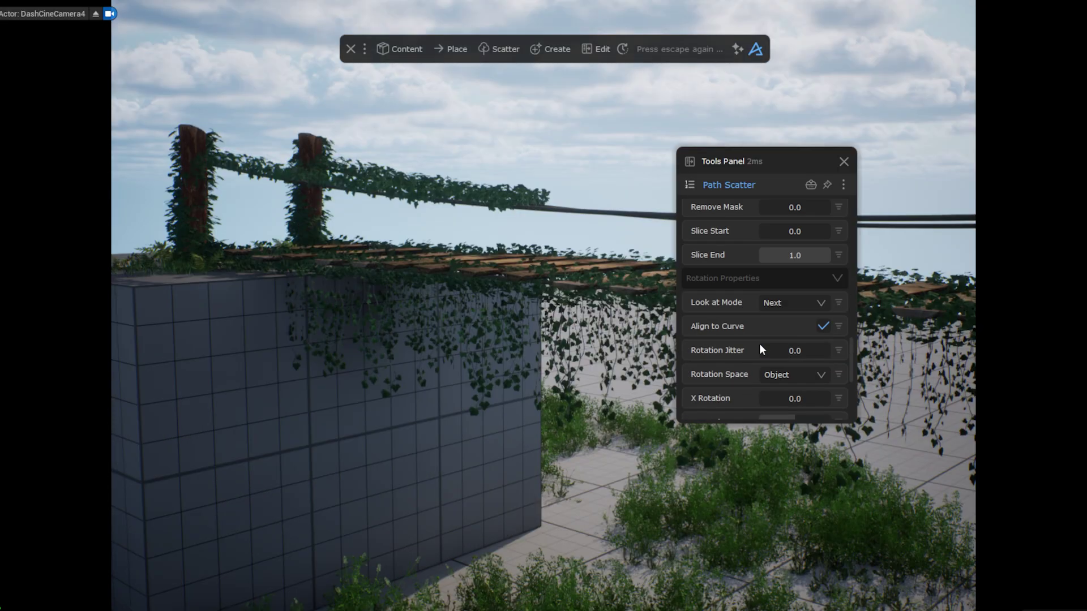
pyautogui.scroll(10, 759, 344)
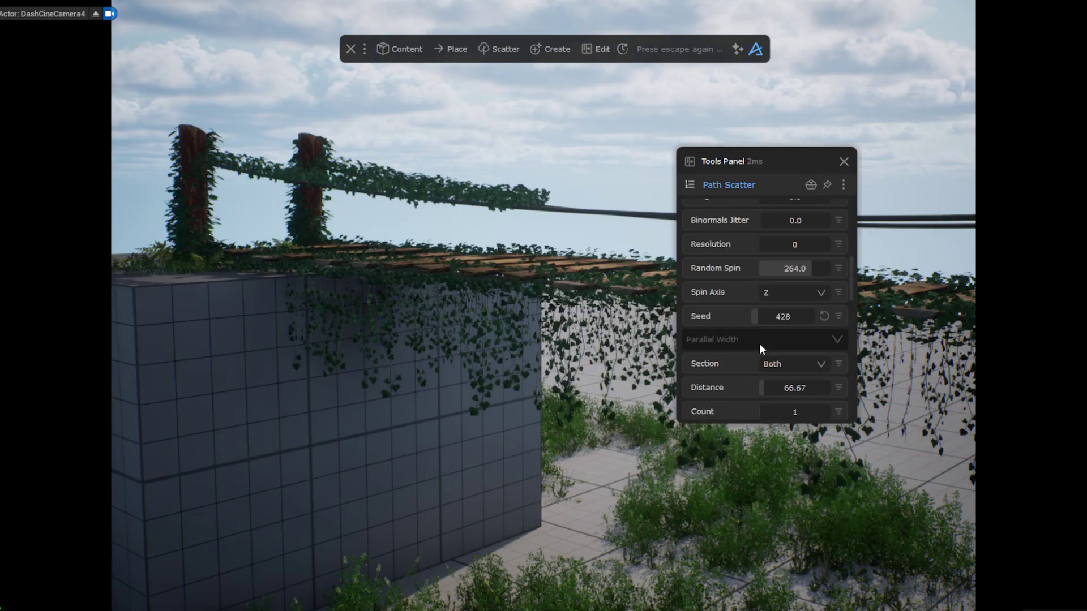
# Thin out the hanging vines by setting the Path Scatter's Remove Mask to 0.82.
pyautogui.scroll(-5, 759, 345)
pyautogui.scroll(-2, 753, 324)
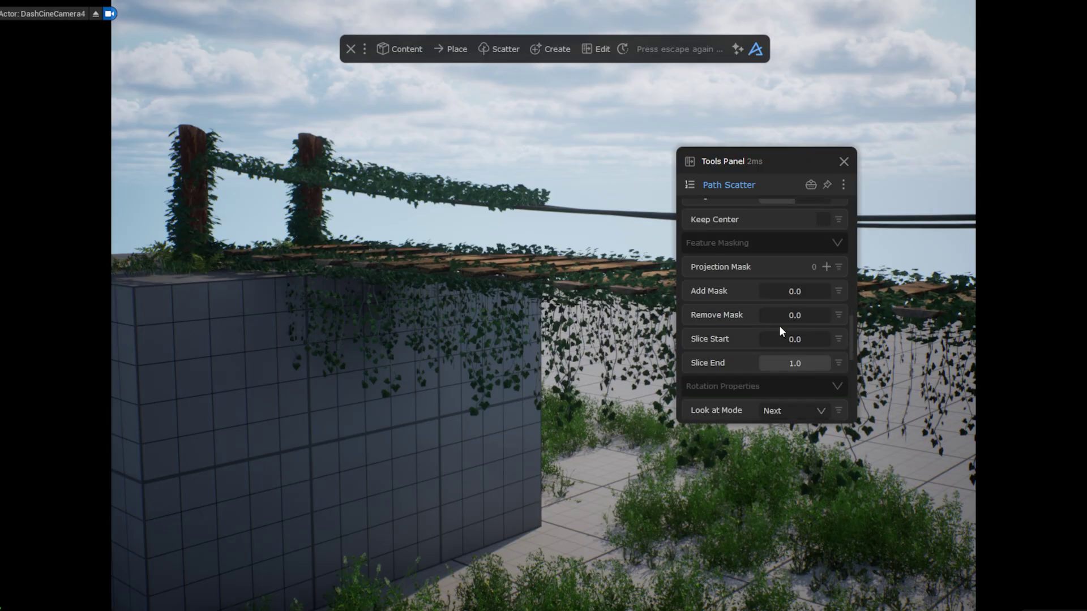
pyautogui.moveTo(781, 316); pyautogui.dragTo(817, 306)
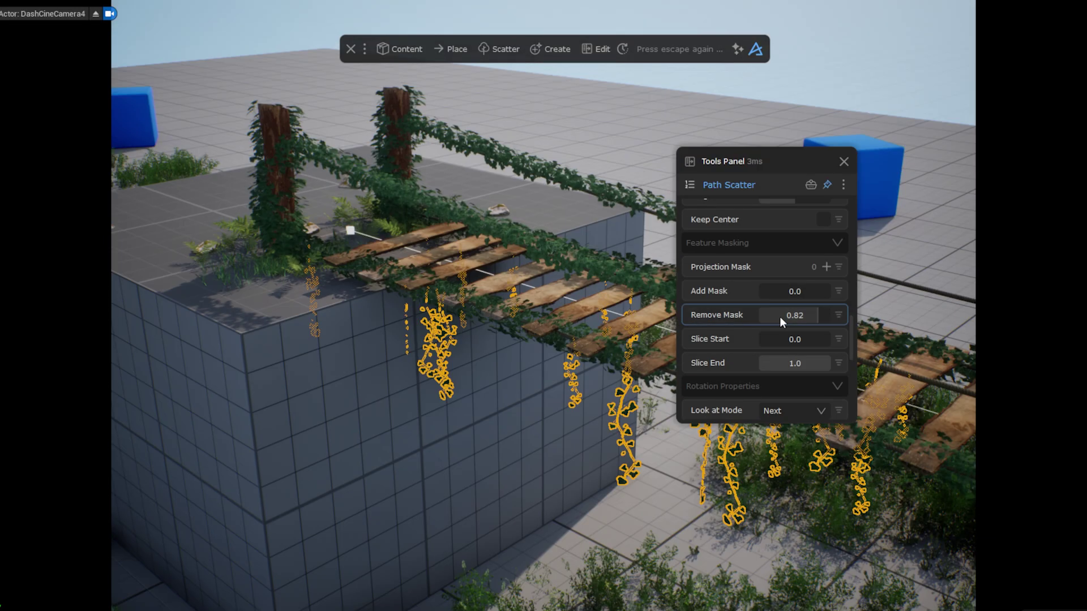
# Add the bridge's wooden posts to the hanging vines' Proximity Mask and adjust the mask Distance.
pyautogui.scroll(-5, 779, 317)
pyautogui.click(761, 382)
pyautogui.scroll(-2, 770, 379)
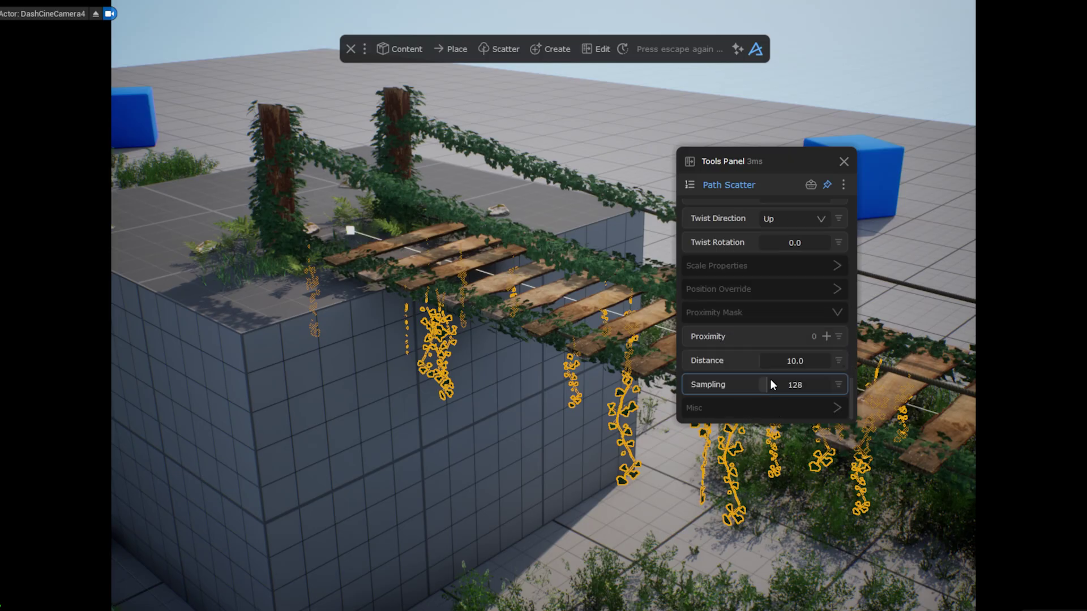
pyautogui.click(277, 117)
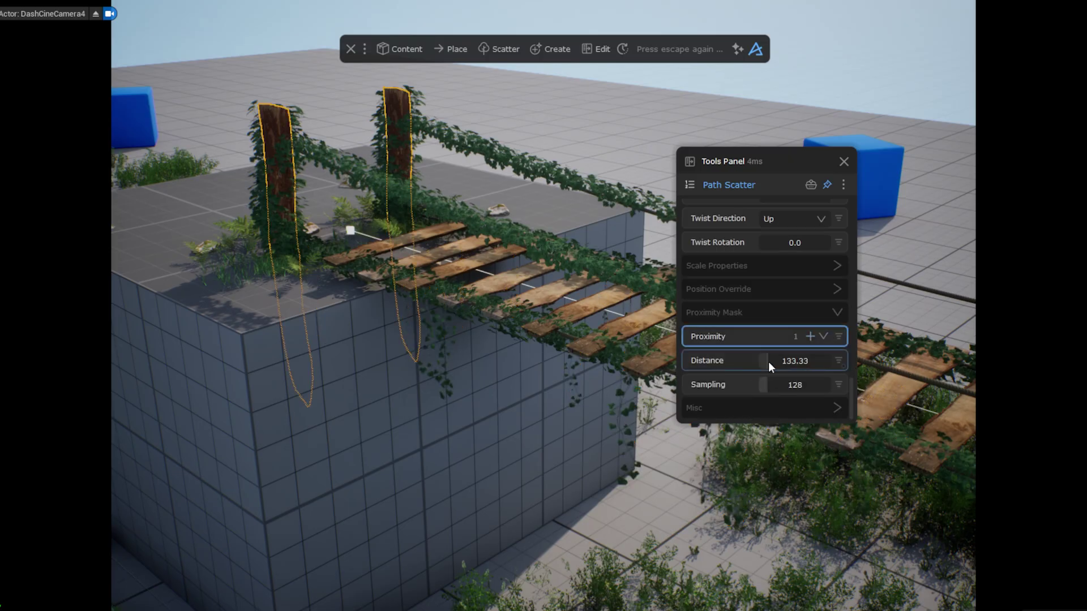
pyautogui.moveTo(769, 367); pyautogui.dragTo(762, 367)
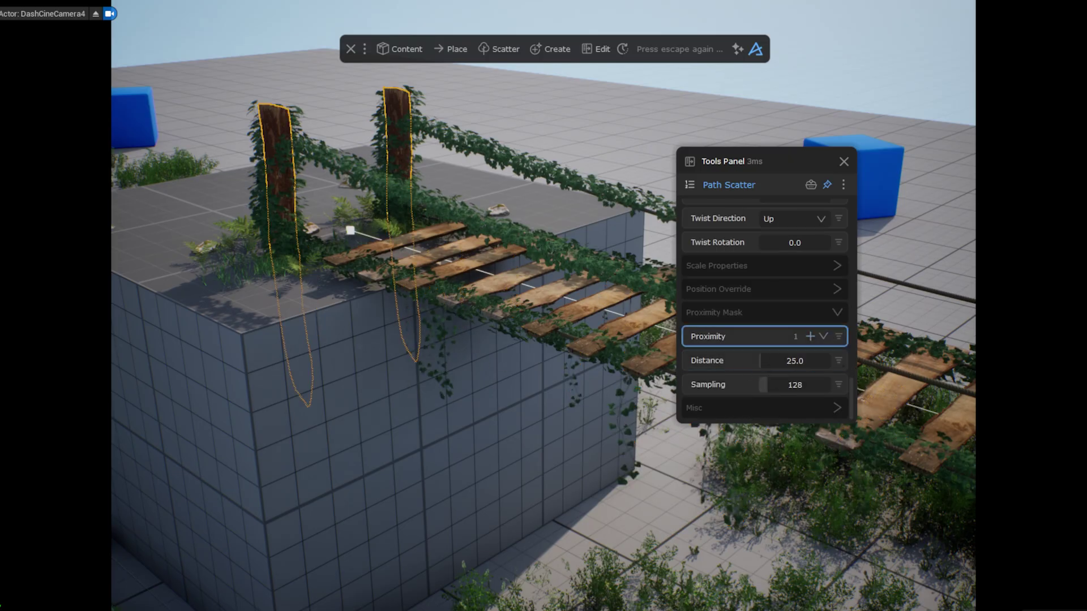
pyautogui.click(443, 337)
pyautogui.moveTo(766, 361)
pyautogui.mouseDown()
pyautogui.moveTo(810, 362)
pyautogui.moveTo(777, 365)
pyautogui.mouseUp()
# Stretch the bridge by moving its path's end point along X off the rock-strewn block and over to the neighbouring block.
pyautogui.moveTo(583, 373); pyautogui.dragTo(611, 359, button='right')
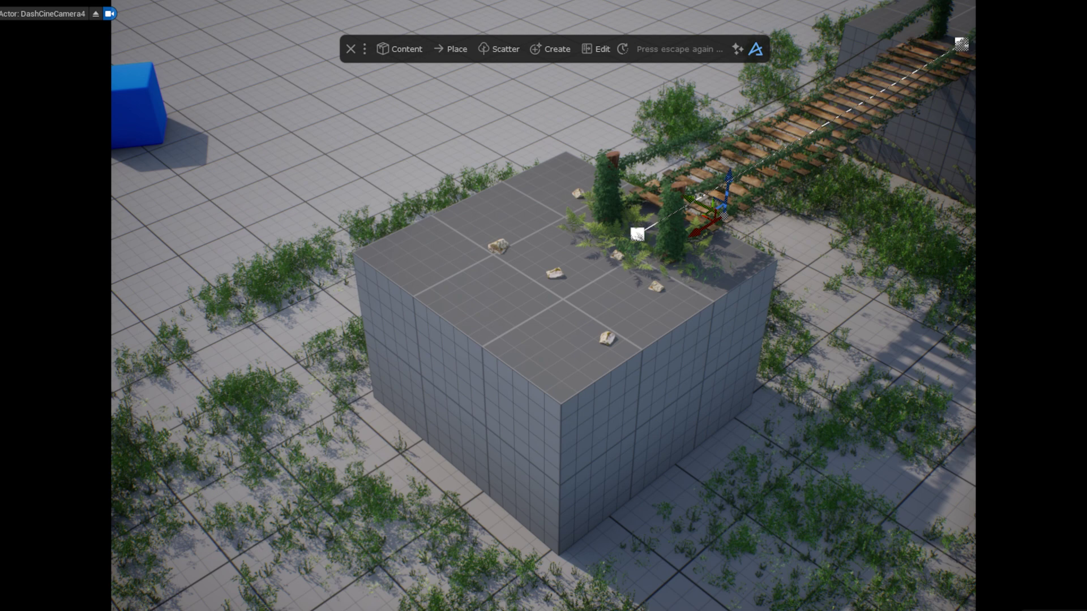
pyautogui.click(637, 233)
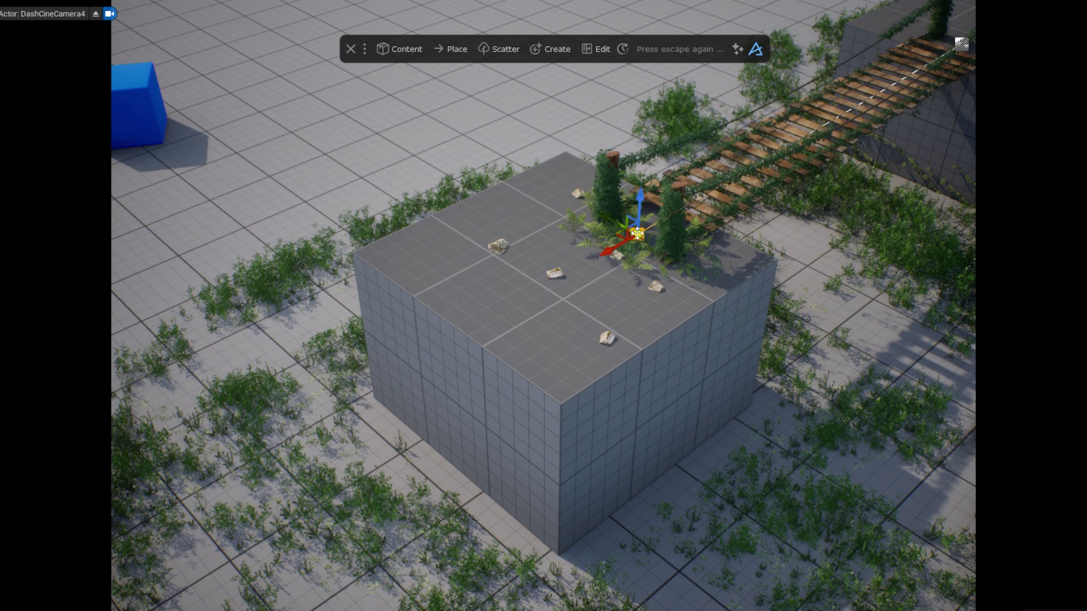
pyautogui.moveTo(610, 248); pyautogui.dragTo(196, 486)
pyautogui.moveTo(403, 367); pyautogui.dragTo(243, 367, button='right')
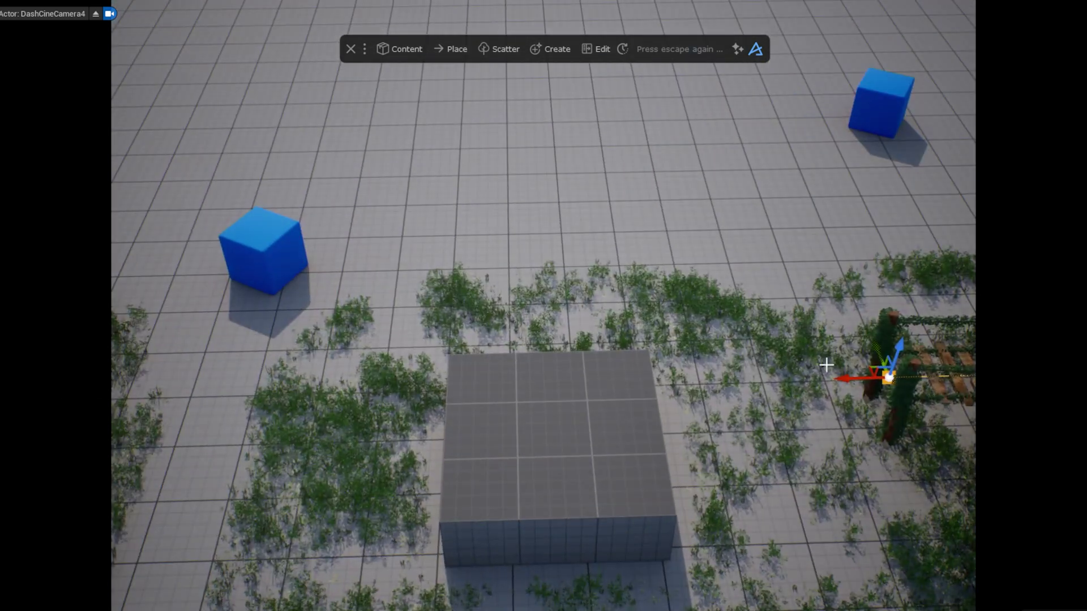
pyautogui.moveTo(858, 378); pyautogui.dragTo(547, 391)
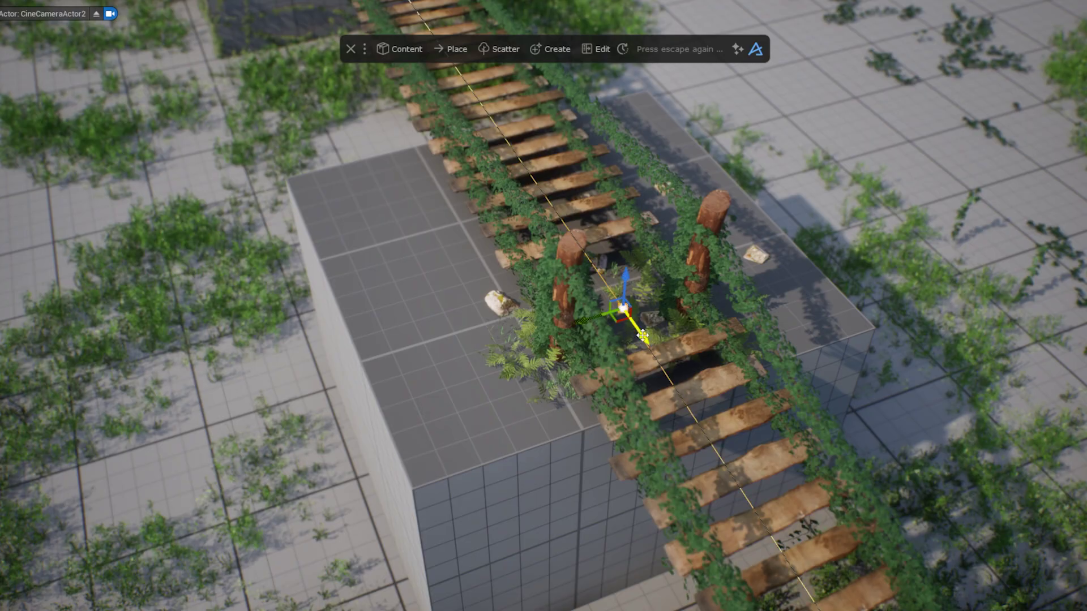
# Slide the selected bridge path point along its X axis to reposition the end posts and planks over the block.
pyautogui.moveTo(642, 335); pyautogui.dragTo(445, 301)
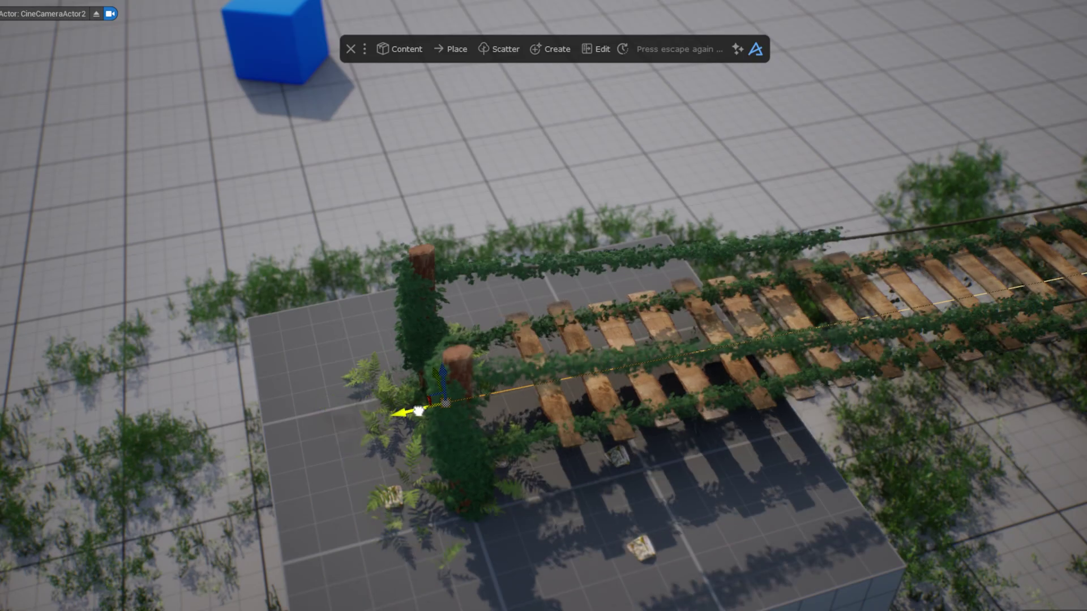
pyautogui.moveTo(401, 412); pyautogui.dragTo(493, 388)
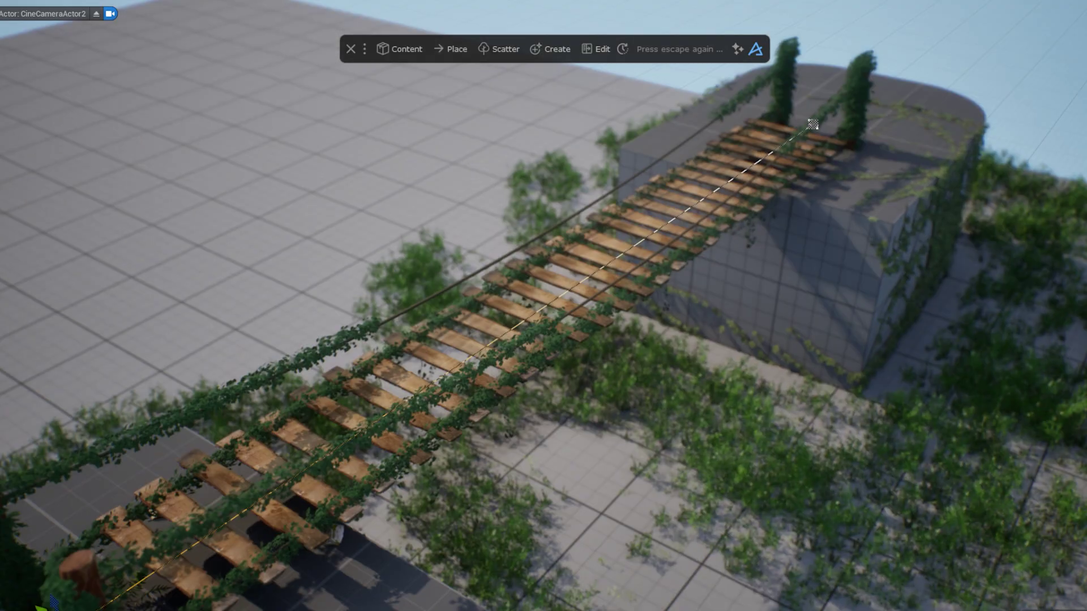